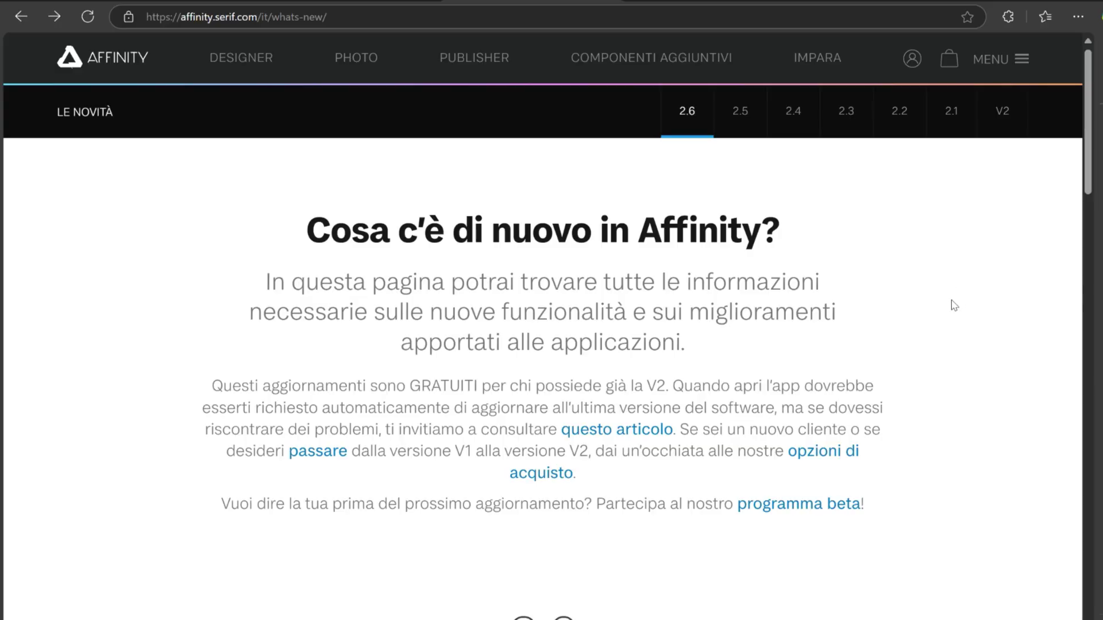
# - Expand the 2.6 'Miglioramenti agli strumenti Matita, Penna e Nodo' notes and read the auto-close and smoothness details
pyautogui.scroll(-5, 905, 267)
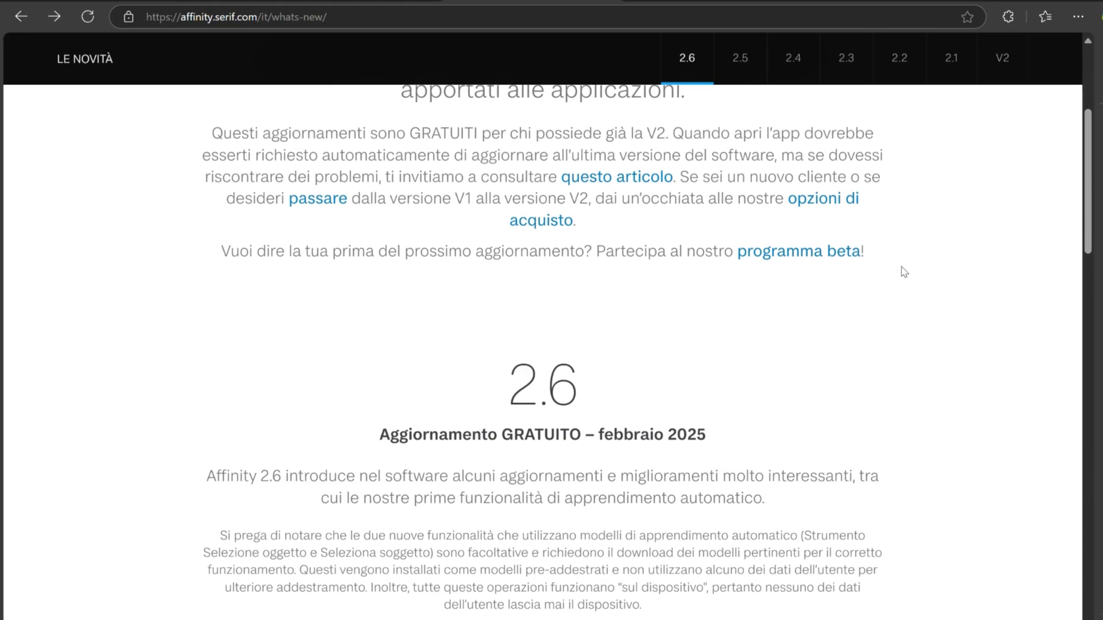
pyautogui.scroll(-2, 898, 268)
pyautogui.scroll(-2, 896, 269)
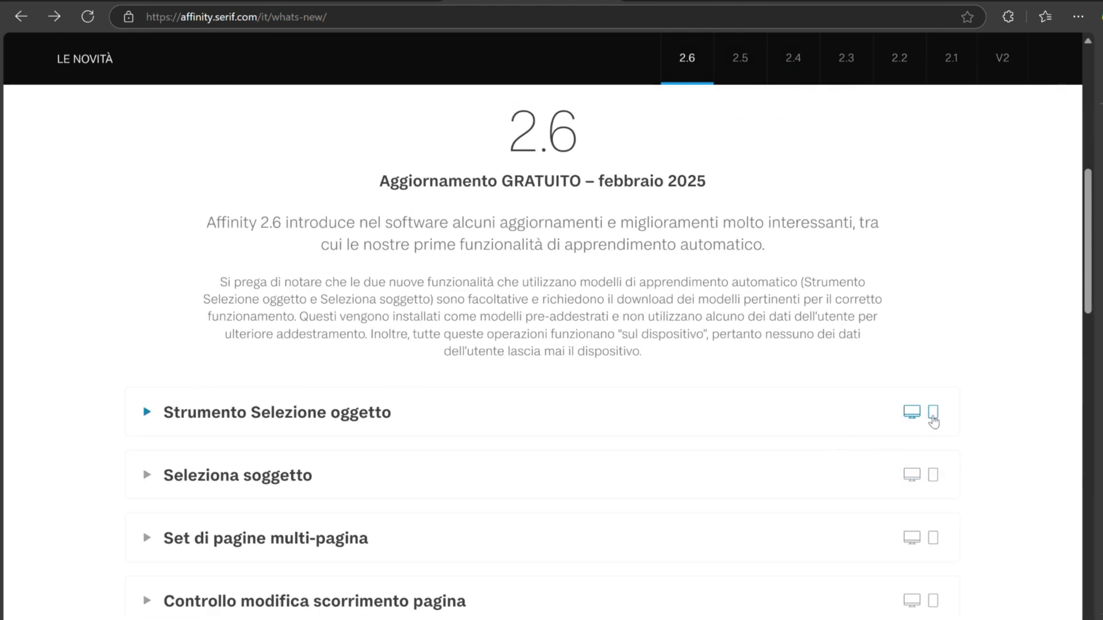
pyautogui.scroll(-8, 913, 421)
pyautogui.click(152, 321)
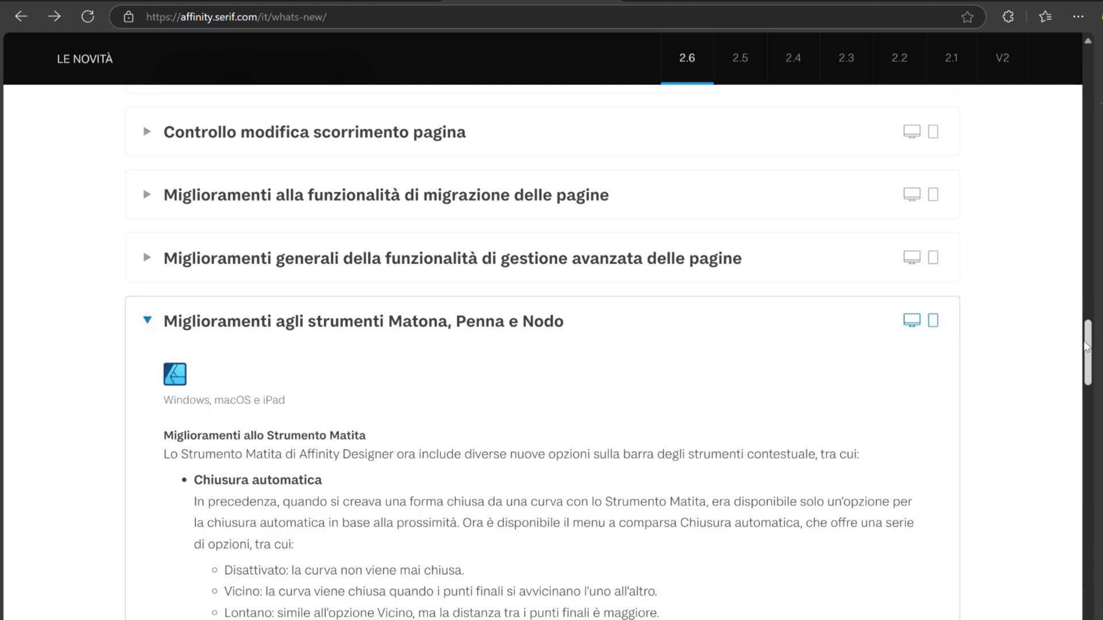
pyautogui.moveTo(1094, 347); pyautogui.dragTo(1094, 375)
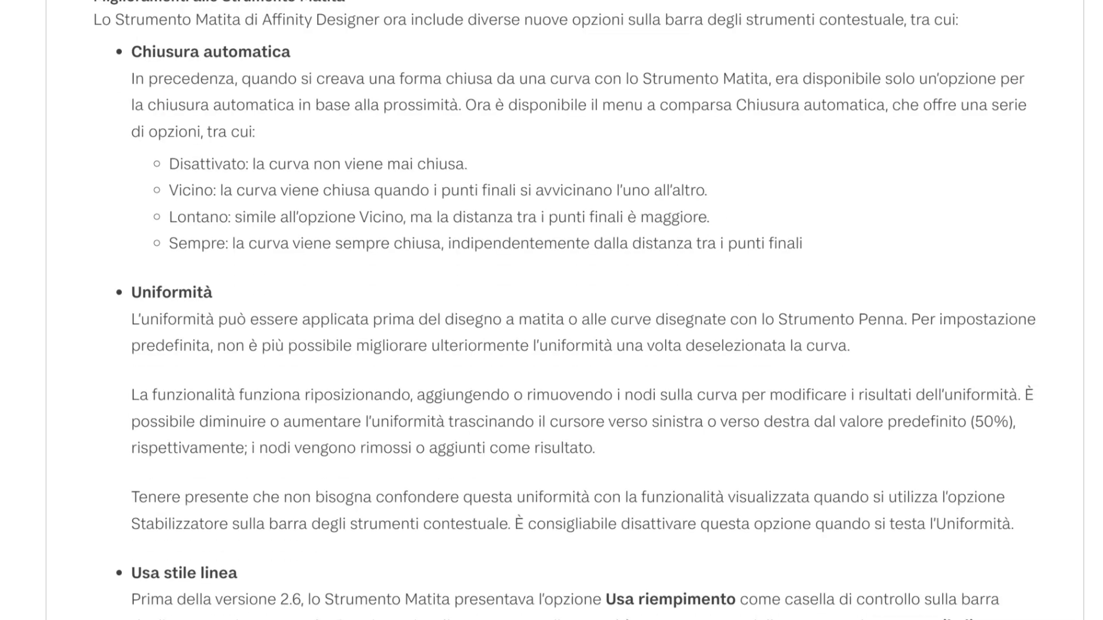
pyautogui.scroll(-1, 551, 310)
pyautogui.scroll(-2, 551, 310)
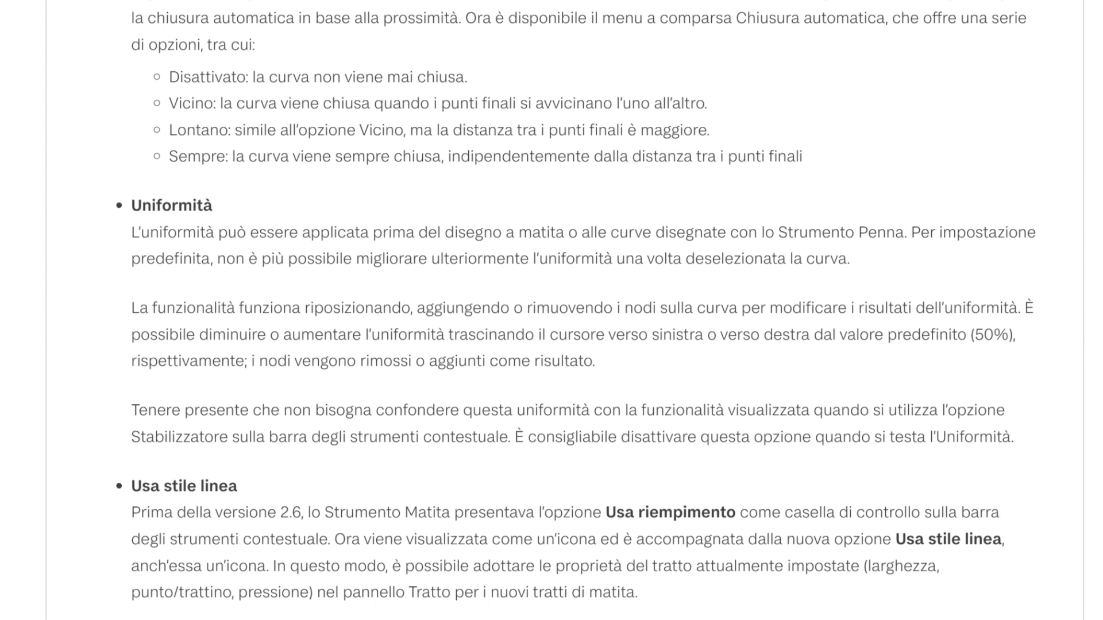
pyautogui.scroll(-1, 551, 310)
pyautogui.scroll(-1, 552, 310)
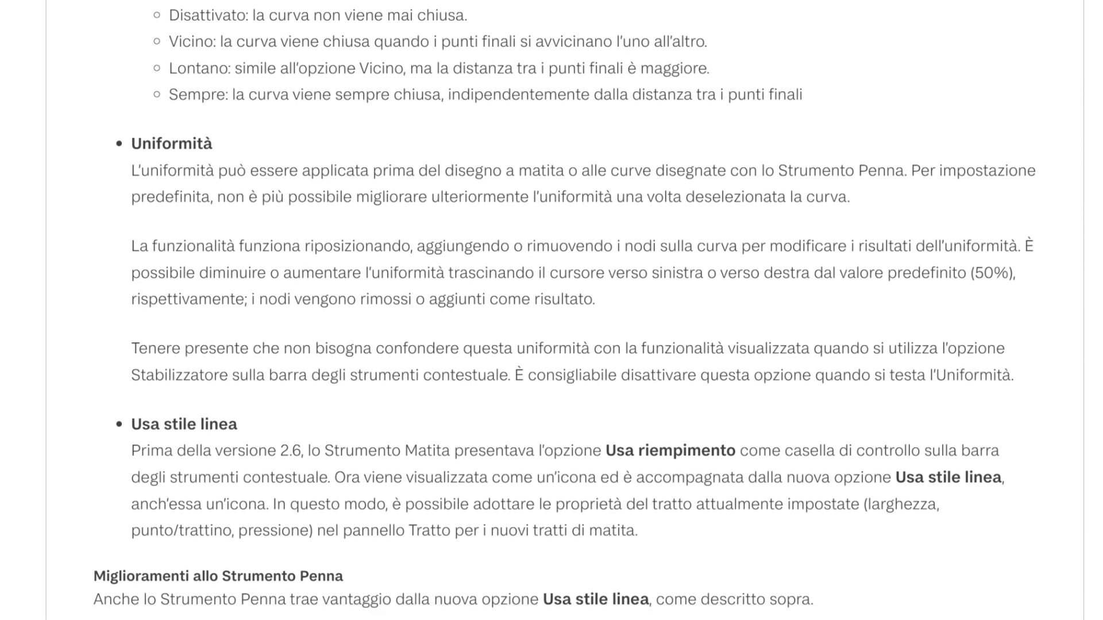
pyautogui.scroll(-1, 552, 310)
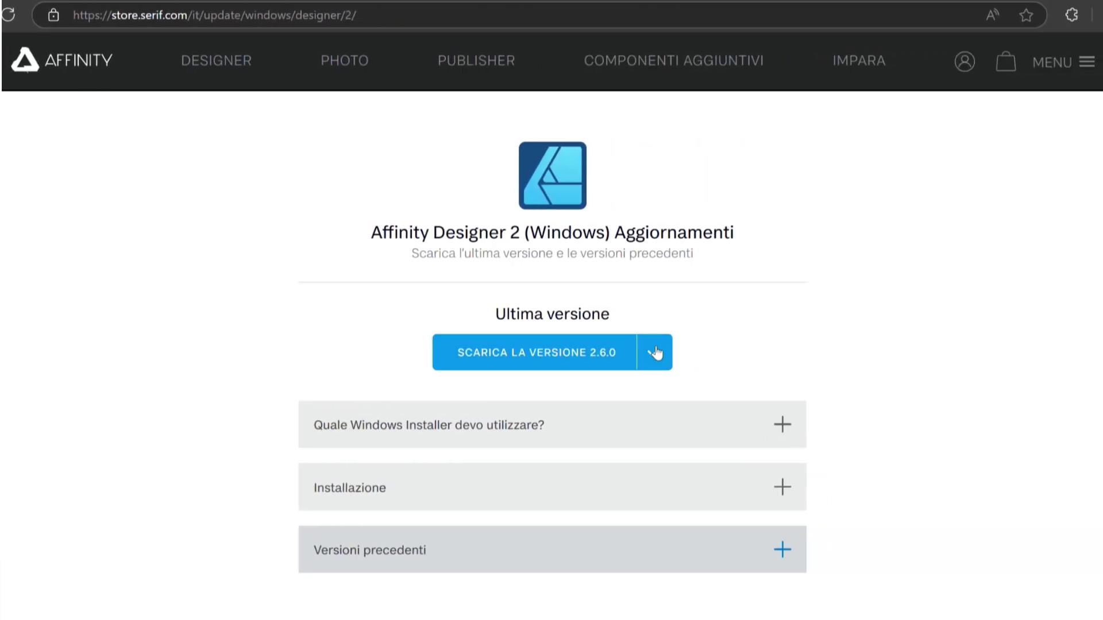
# - Check the Windows installer download list and expand the 'Quale Windows Installer' advice
pyautogui.click(654, 352)
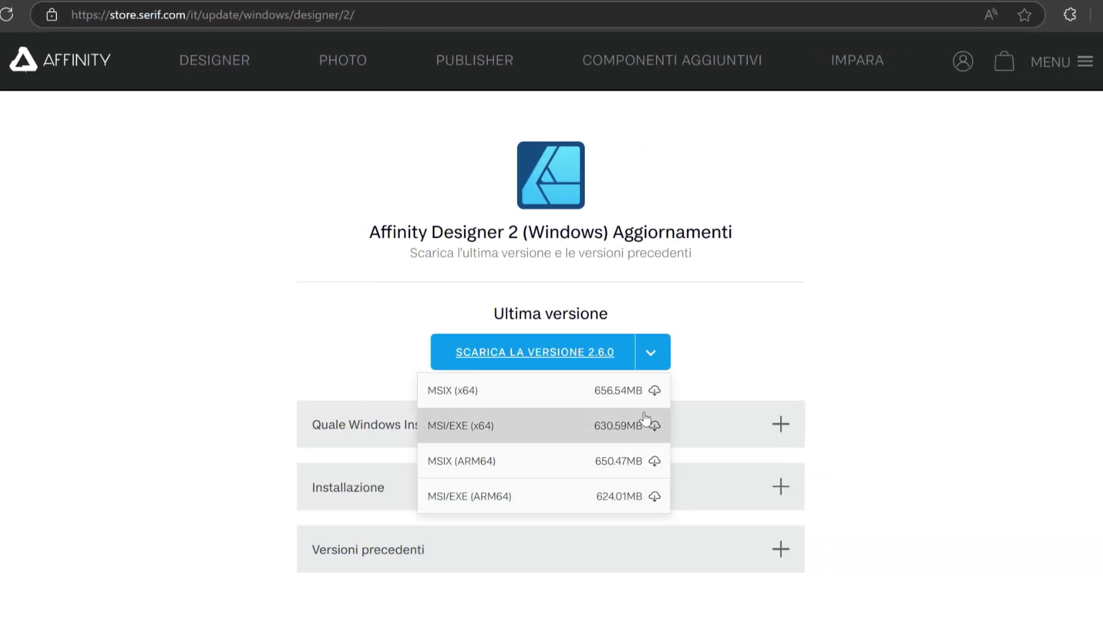
pyautogui.click(873, 368)
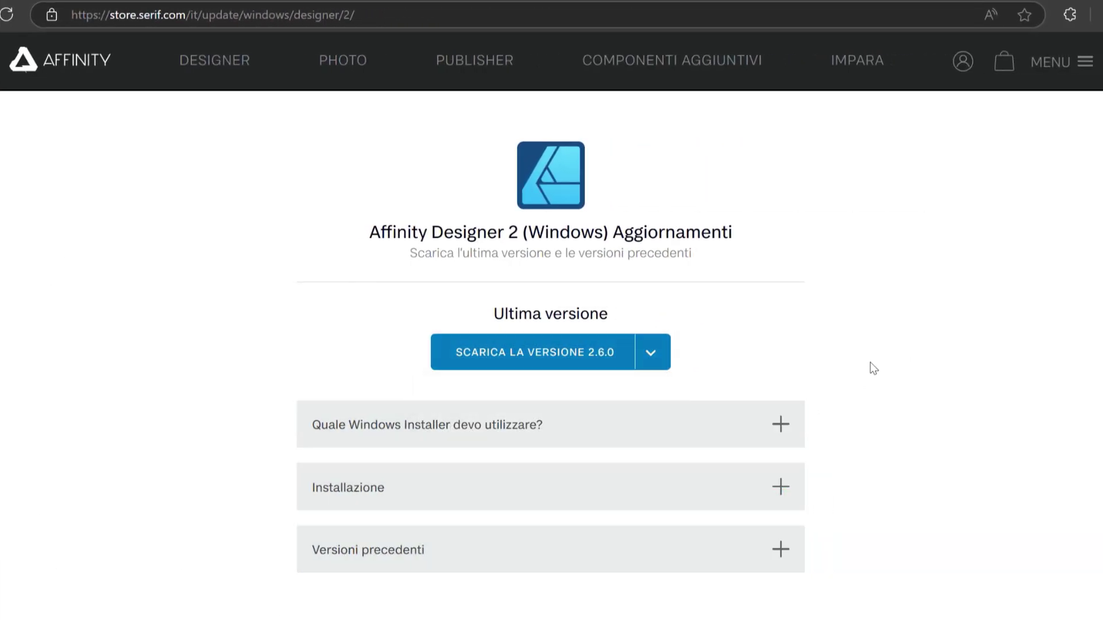
pyautogui.click(781, 425)
pyautogui.scroll(-5, 846, 451)
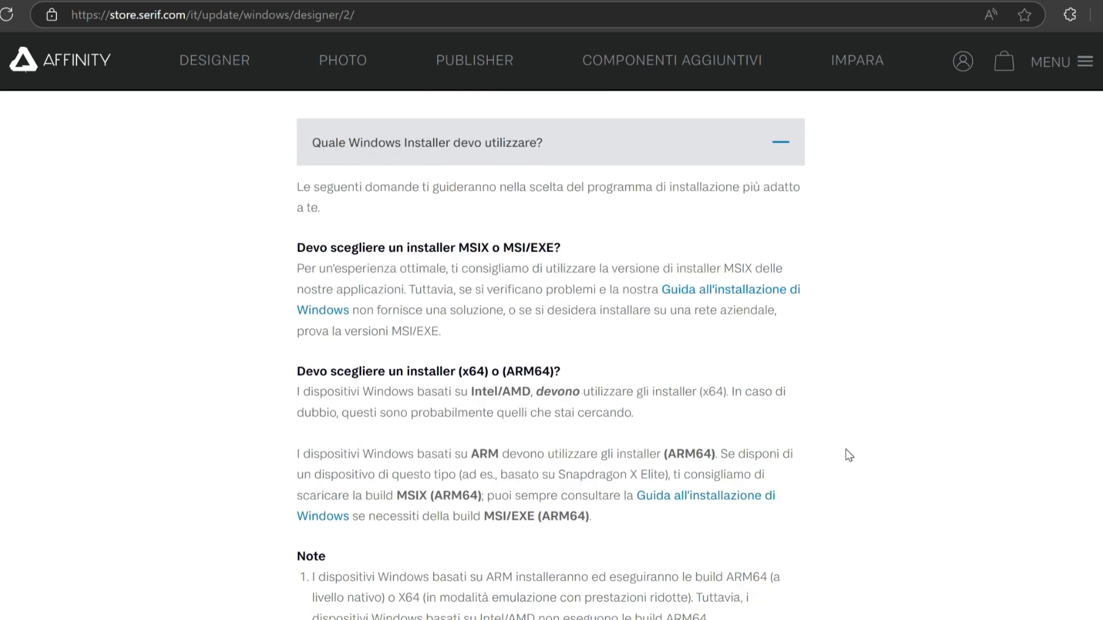
pyautogui.scroll(-5, 845, 449)
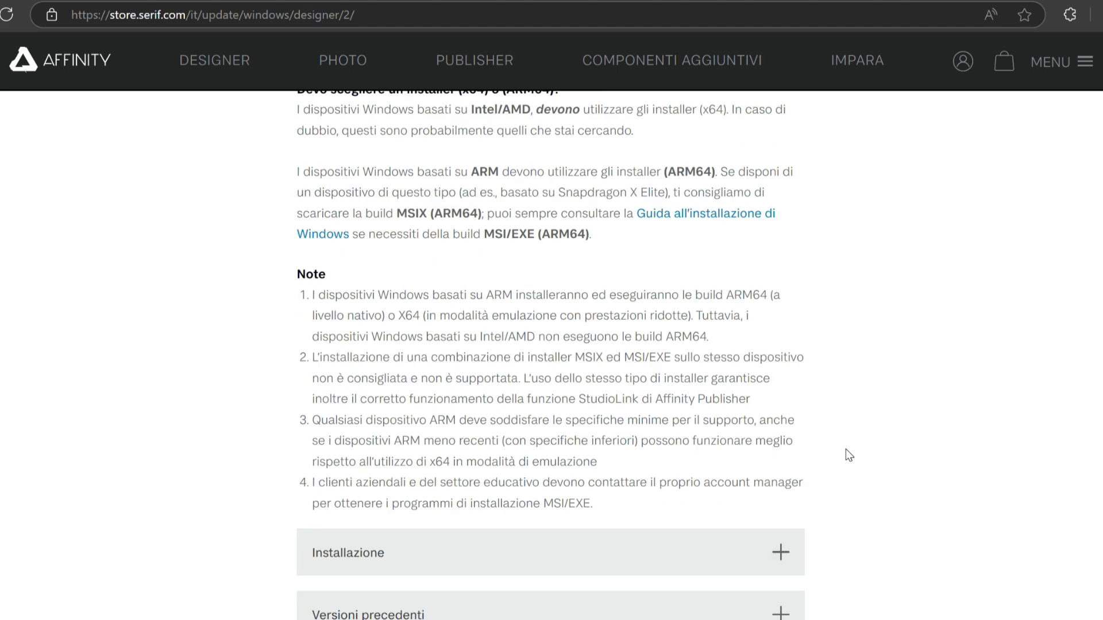
# - Expand 'Installazione' and 'Versioni precedenti' to list earlier versions such as 2.5.7 and 2.5.6
pyautogui.click(781, 558)
pyautogui.scroll(-4, 863, 549)
pyautogui.click(784, 445)
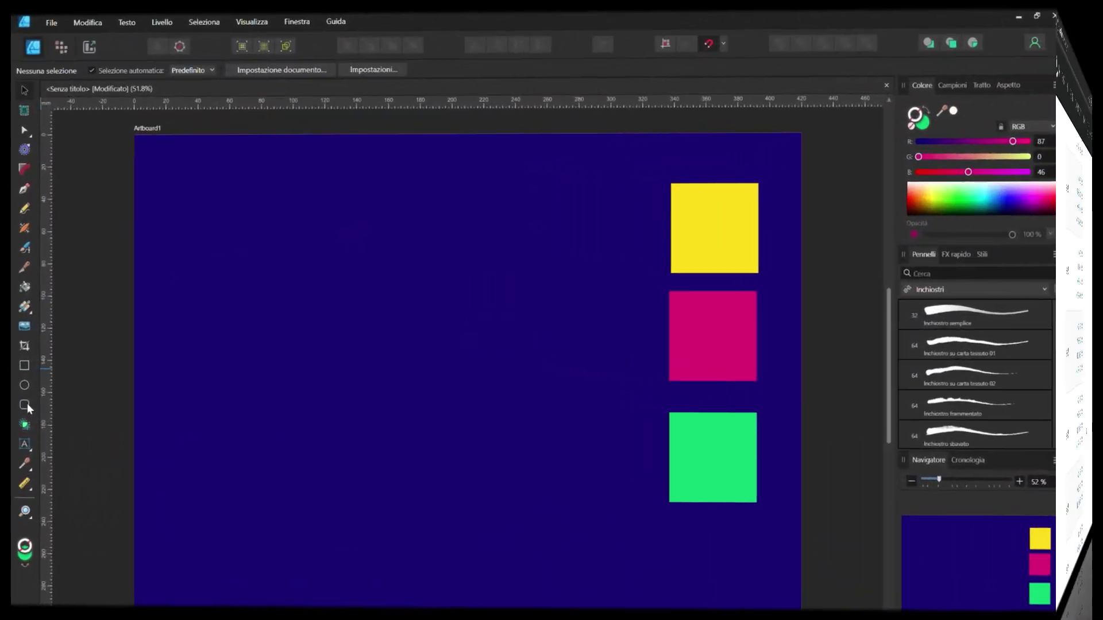
# - Draw a large green donut ring on the artboard's left with the Donut tool
pyautogui.click(27, 405)
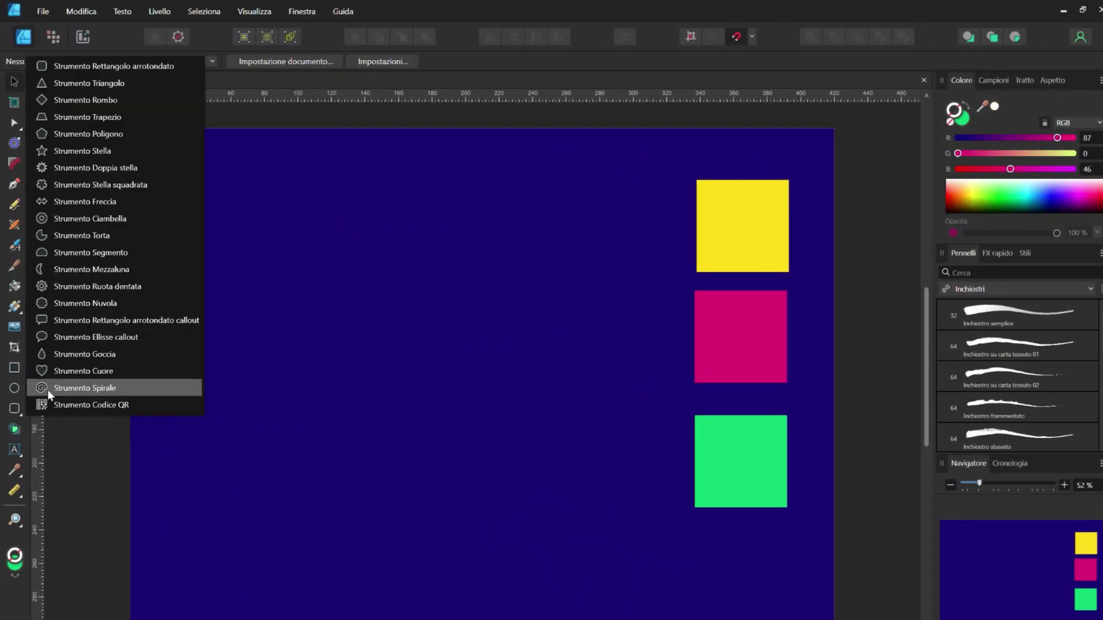
pyautogui.click(58, 218)
pyautogui.moveTo(273, 200); pyautogui.dragTo(532, 479)
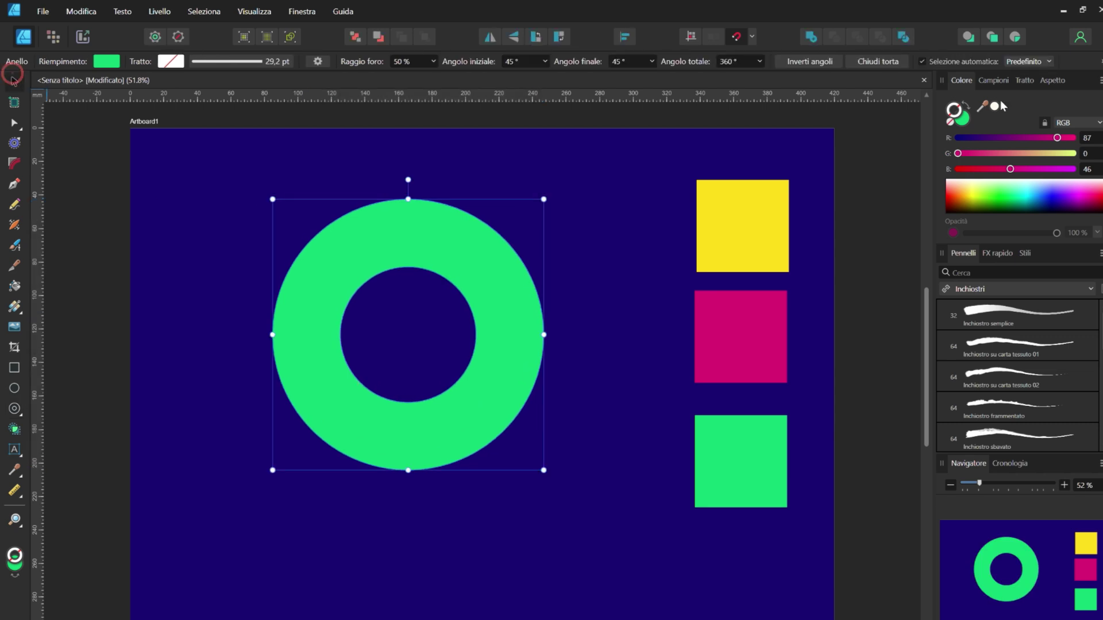
# - Sample the yellow square's colour into the ring's fill, then reselect the ring
pyautogui.moveTo(982, 106); pyautogui.dragTo(785, 209)
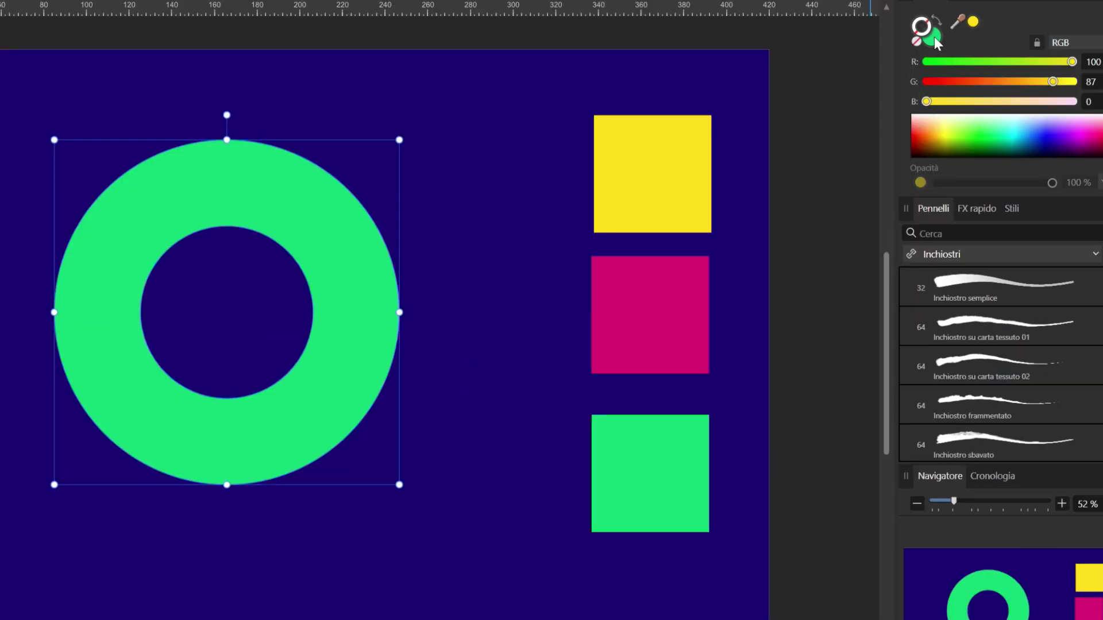
pyautogui.click(934, 36)
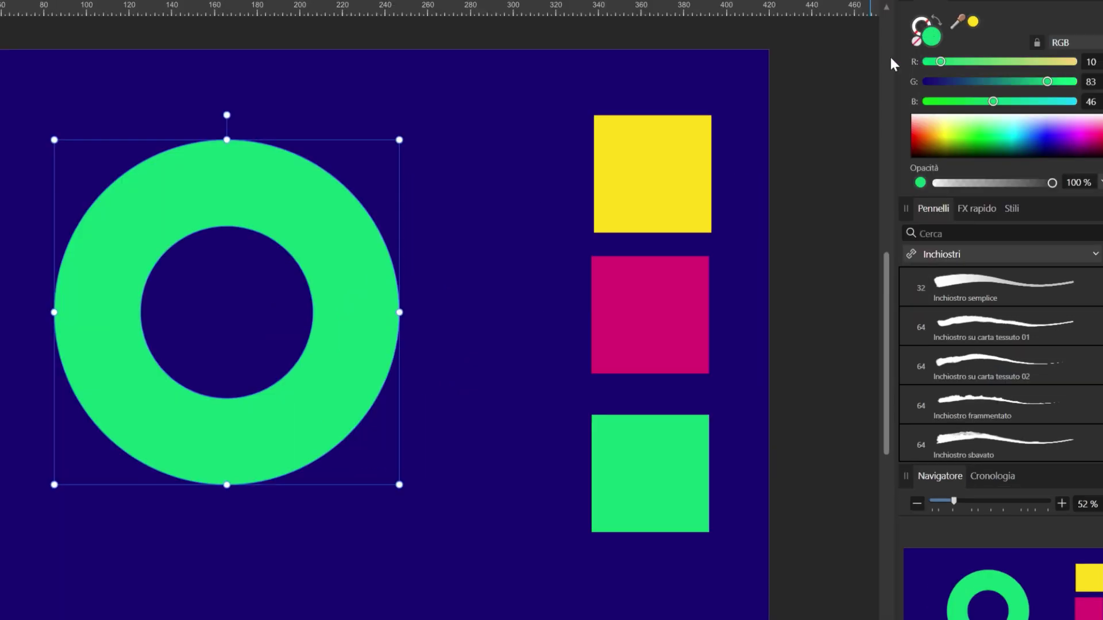
pyautogui.click(481, 72)
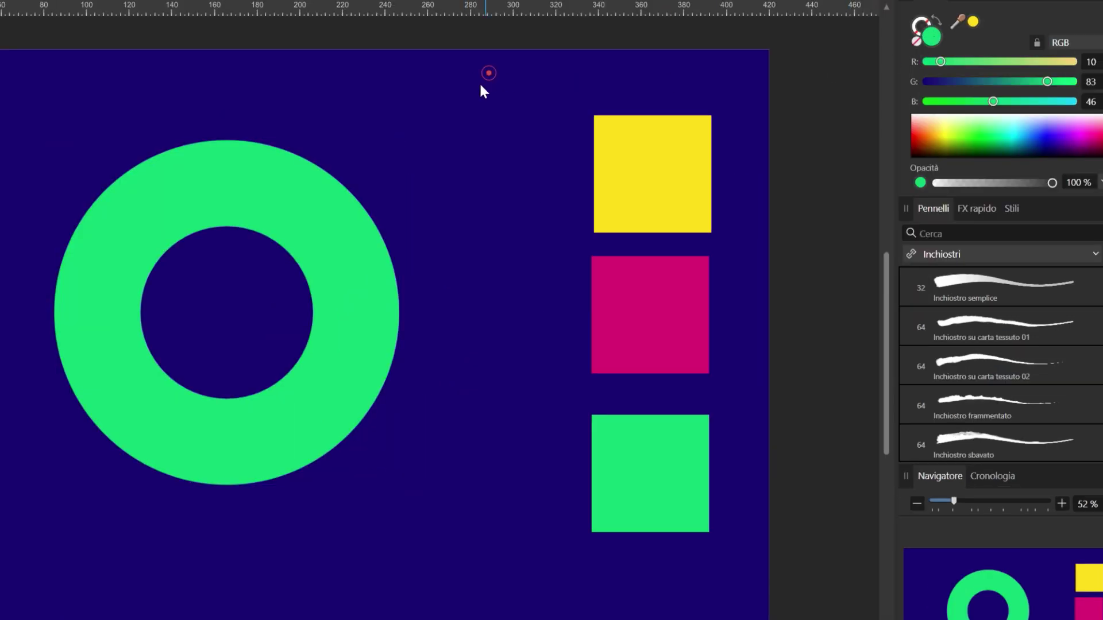
pyautogui.click(301, 226)
# - Try yellow, magenta and green fills on the ring with the colour picker, settling on magenta
pyautogui.moveTo(957, 22); pyautogui.dragTo(650, 172)
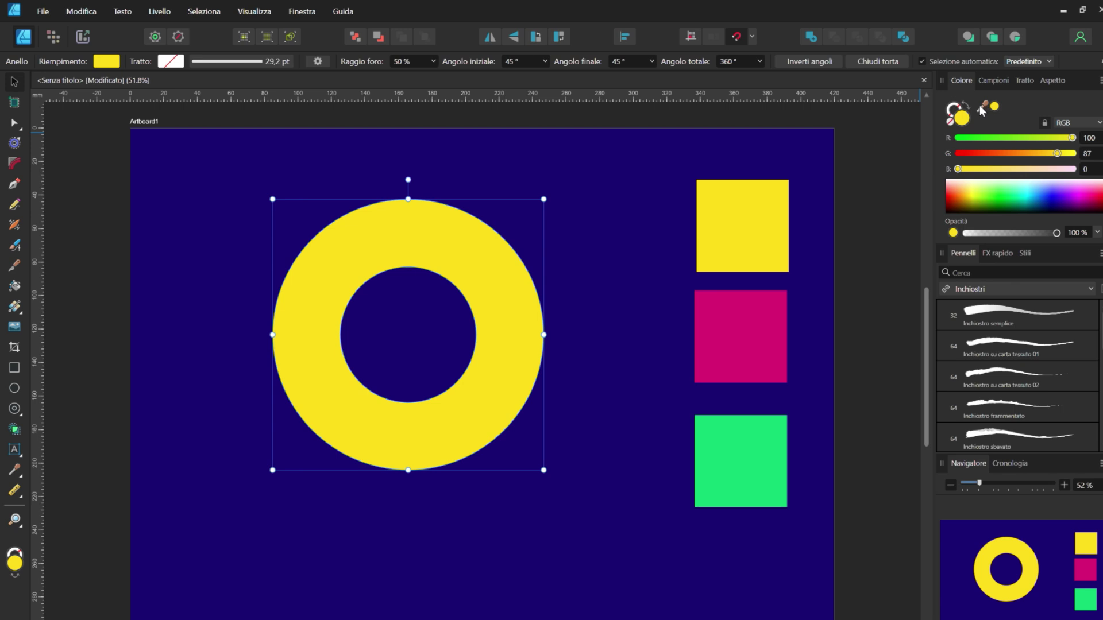
pyautogui.moveTo(984, 105); pyautogui.dragTo(758, 338)
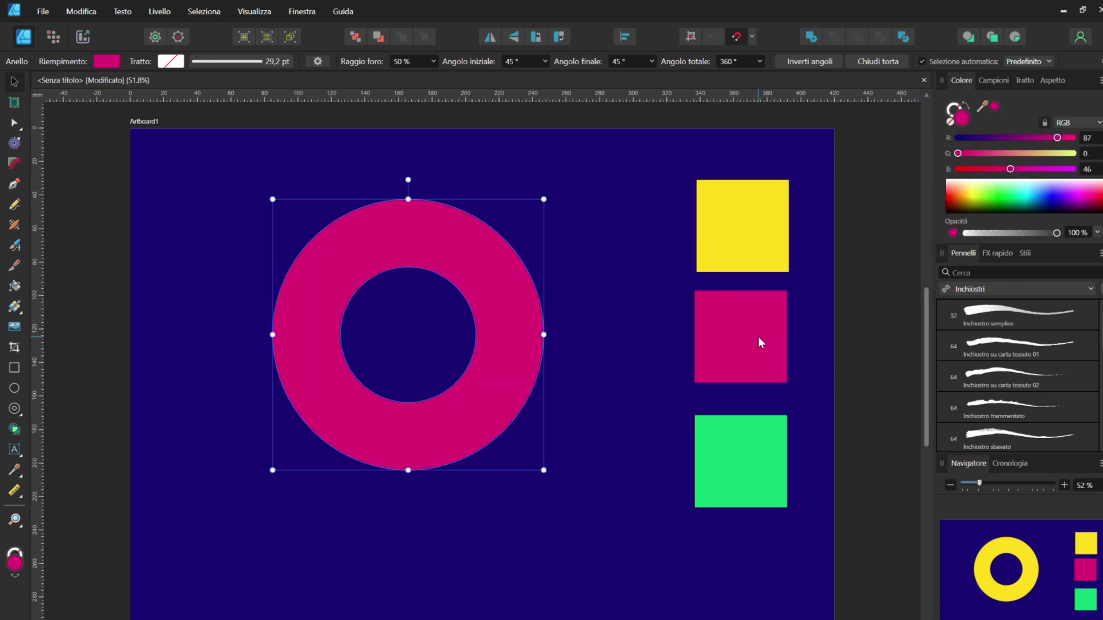
pyautogui.moveTo(982, 106); pyautogui.dragTo(747, 474)
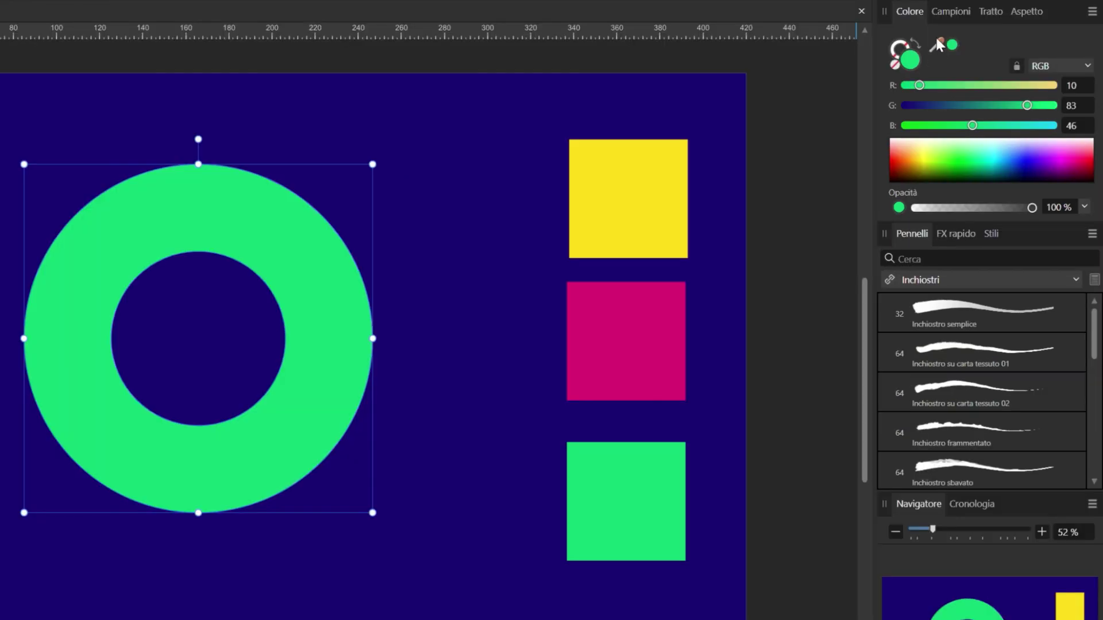
pyautogui.moveTo(939, 45); pyautogui.dragTo(615, 341)
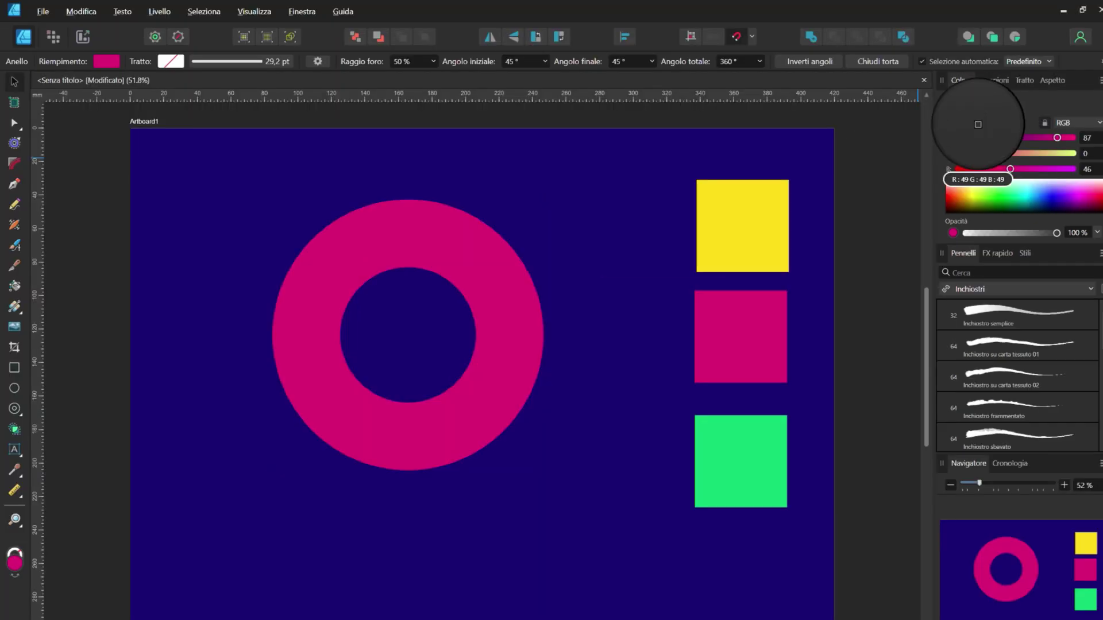
# - Sample the yellow, green and magenta squares again with the colour picker, ending on yellow
pyautogui.moveTo(942, 46); pyautogui.dragTo(649, 208)
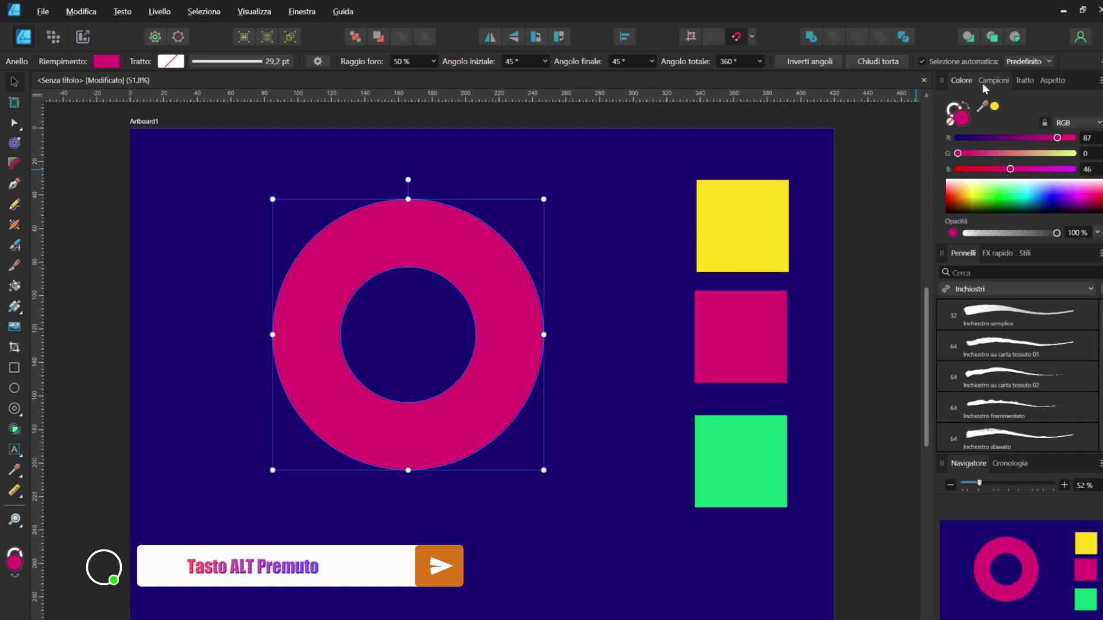
pyautogui.moveTo(977, 111); pyautogui.dragTo(741, 475)
pyautogui.moveTo(981, 109); pyautogui.dragTo(766, 226)
pyautogui.moveTo(982, 109)
pyautogui.mouseDown()
pyautogui.moveTo(943, 175)
pyautogui.moveTo(736, 339)
pyautogui.mouseUp()
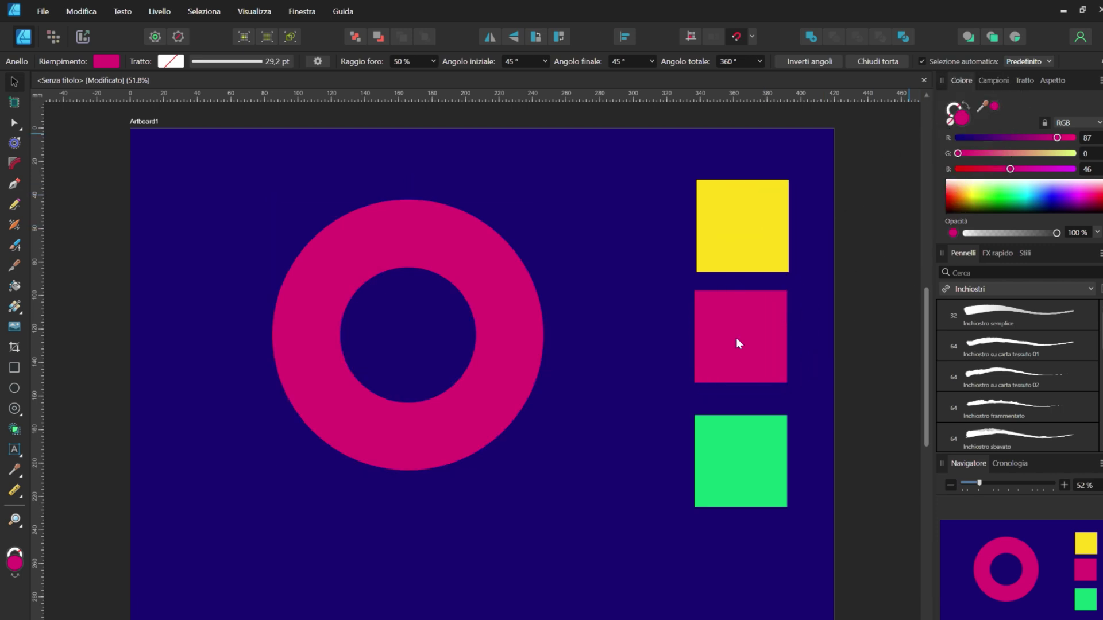
pyautogui.moveTo(982, 109); pyautogui.dragTo(740, 469)
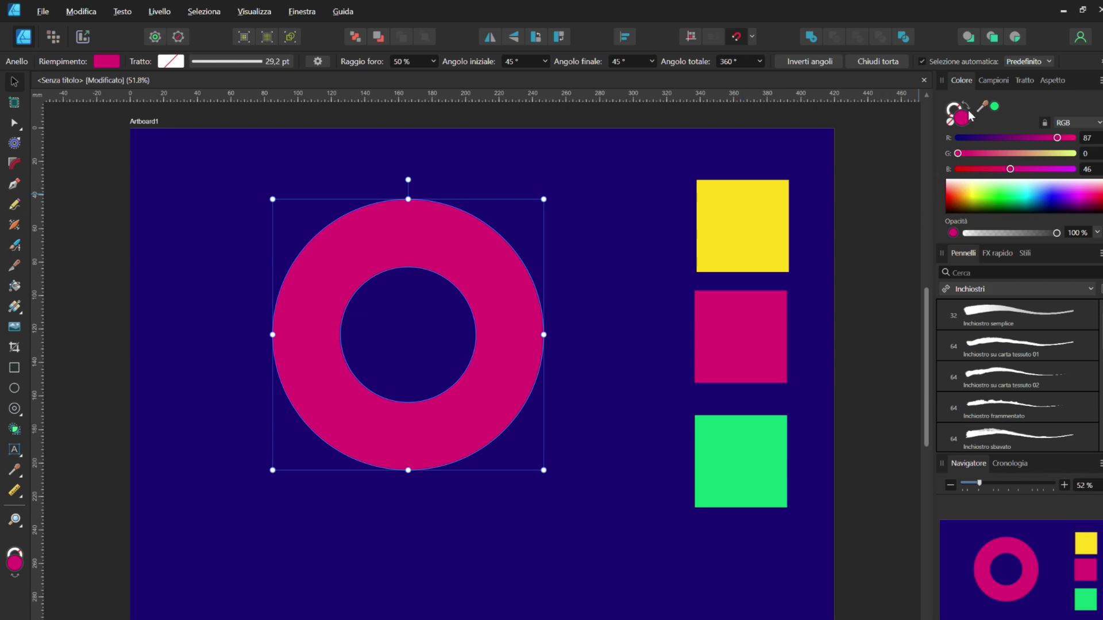
pyautogui.moveTo(982, 110); pyautogui.dragTo(767, 226)
pyautogui.moveTo(663, 287); pyautogui.dragTo(663, 288)
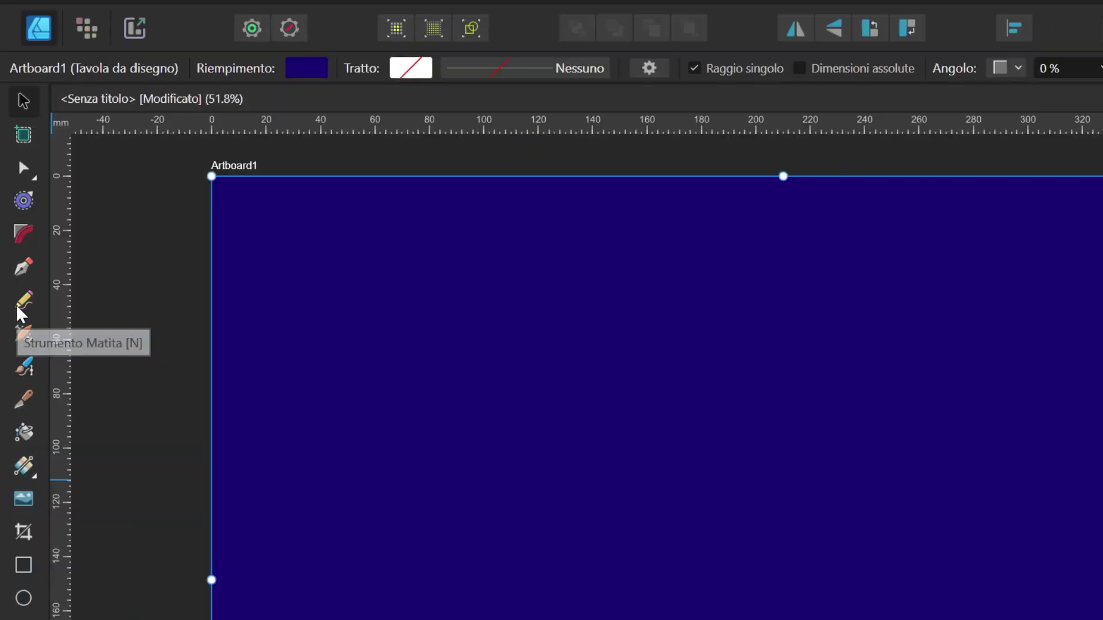
# - Choose the Pencil tool, leaving Chiusura automatica Off and reviewing the smoothness setting
pyautogui.click(15, 208)
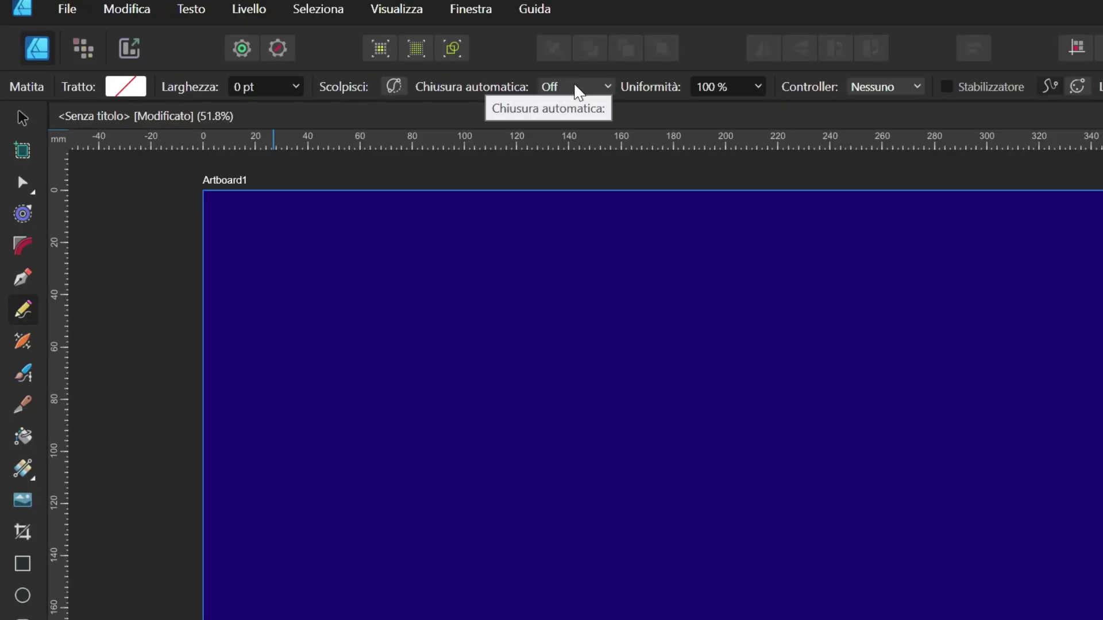
pyautogui.click(606, 87)
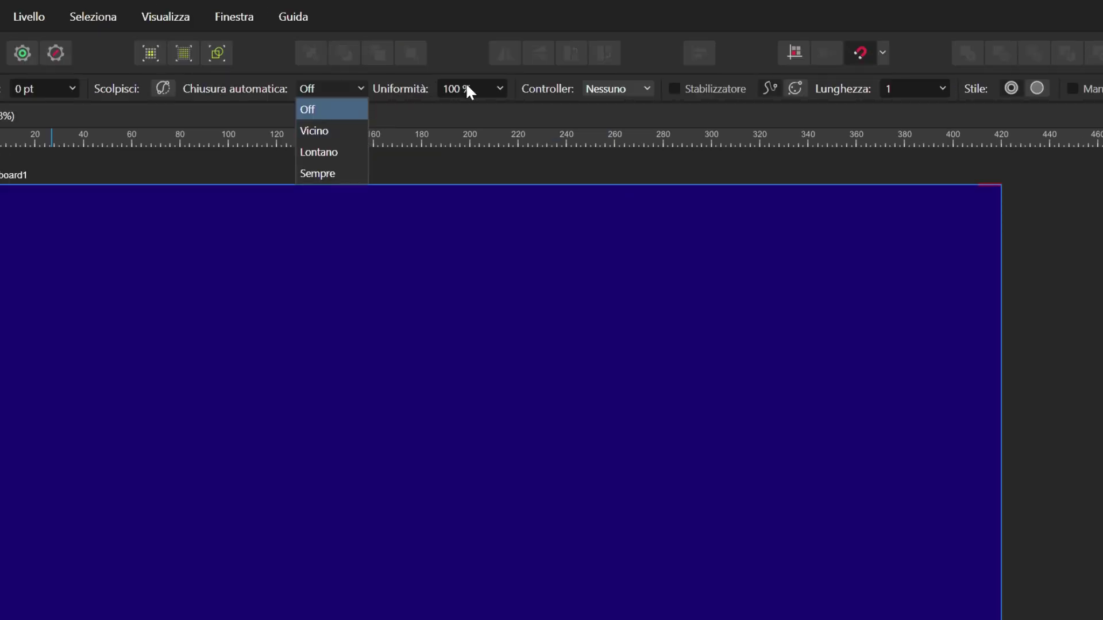
pyautogui.click(498, 88)
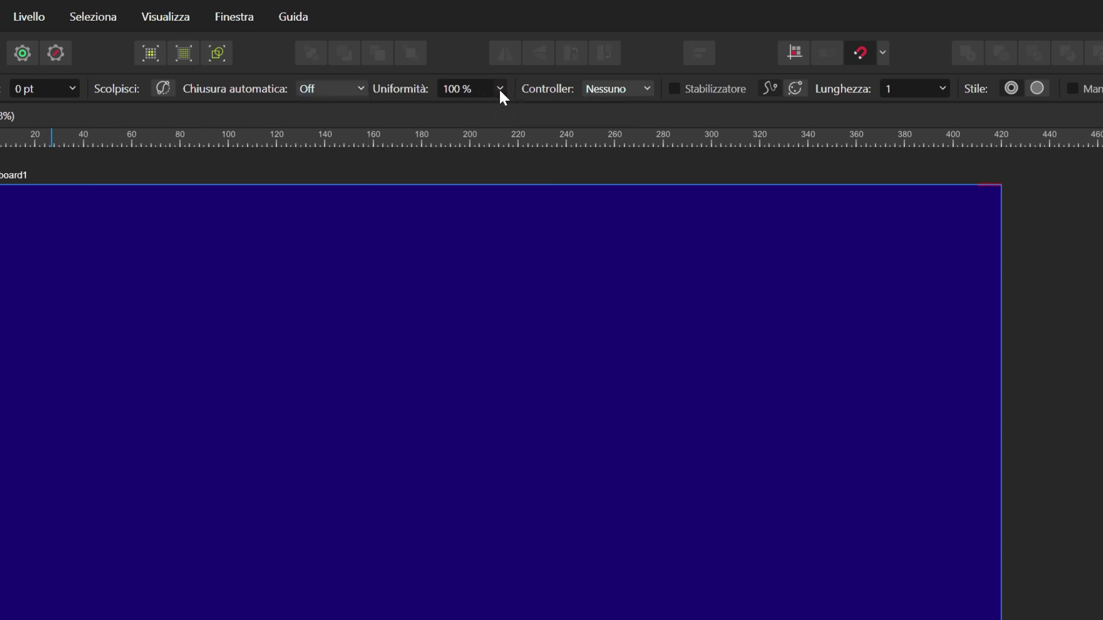
pyautogui.click(500, 90)
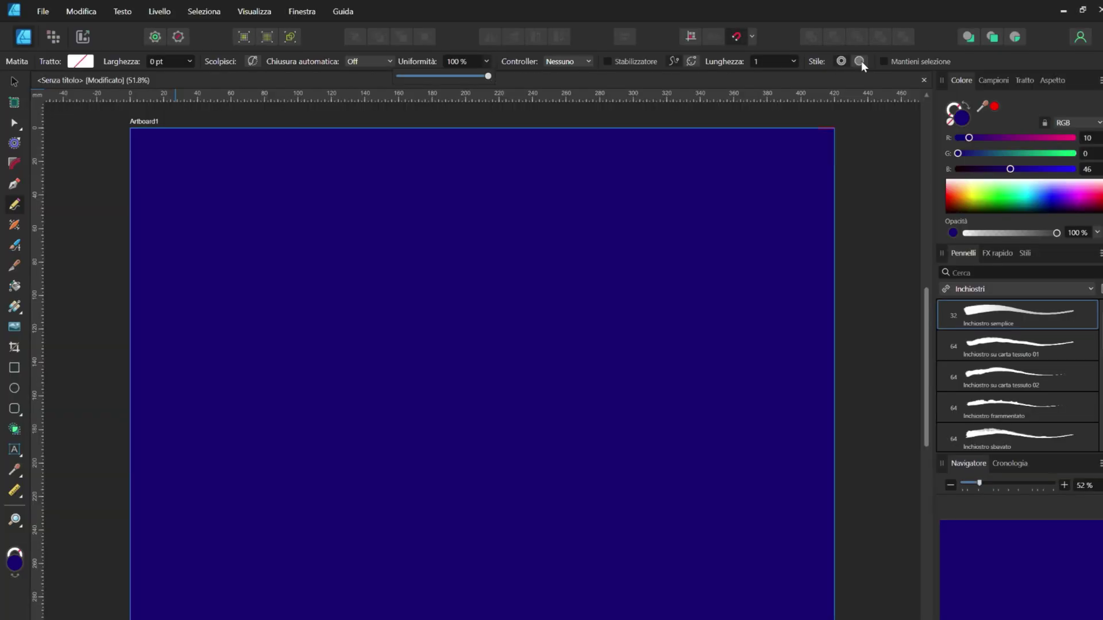
pyautogui.click(860, 60)
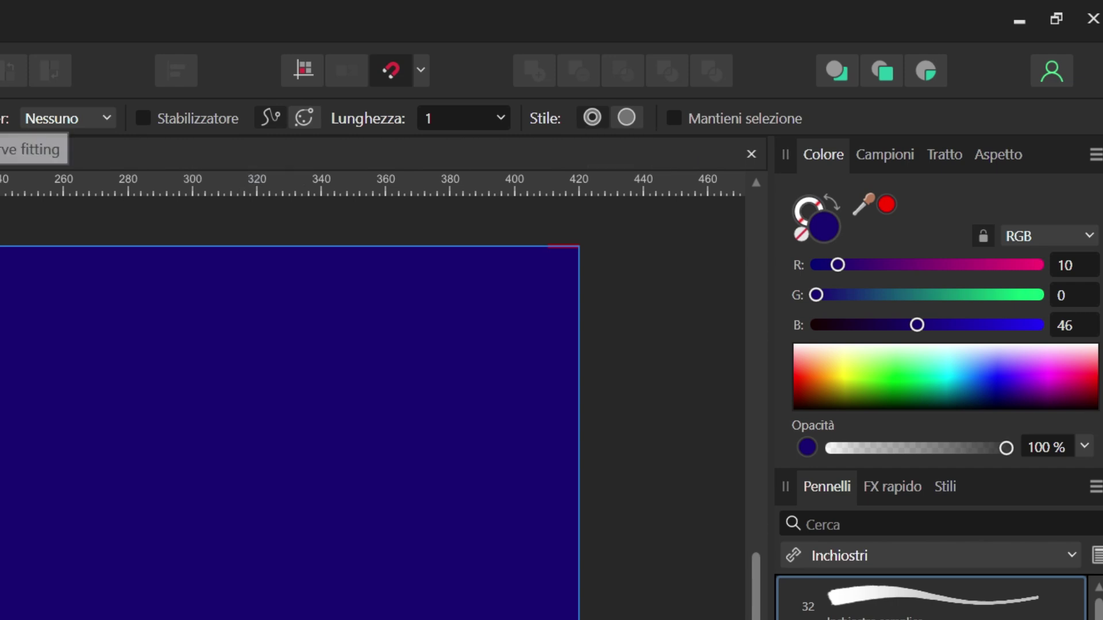
# - Set pencil Uniformità to 0% and draw a thick magenta wavy line across the artboard
pyautogui.click(487, 61)
pyautogui.moveTo(484, 75); pyautogui.dragTo(384, 77)
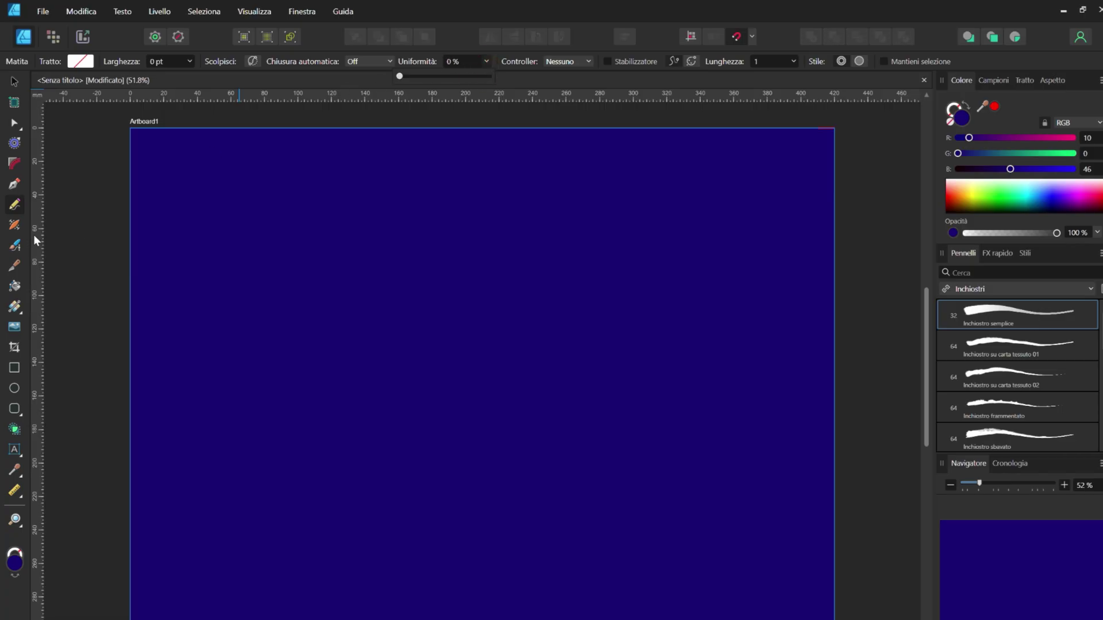
pyautogui.click(390, 62)
pyautogui.click(492, 61)
pyautogui.moveTo(497, 76); pyautogui.dragTo(406, 76)
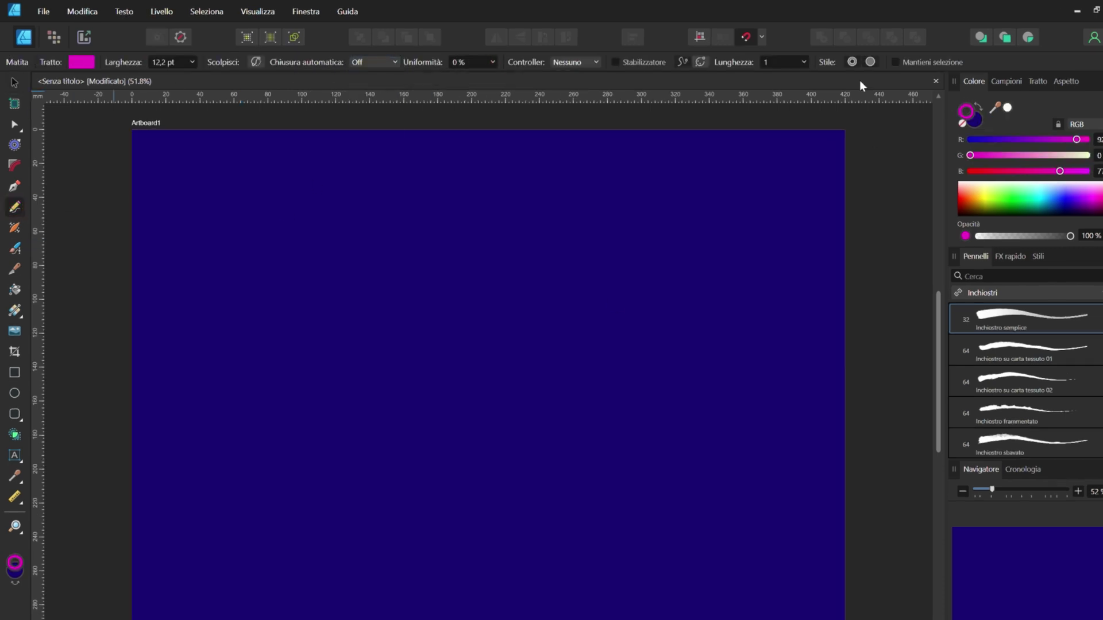
pyautogui.moveTo(173, 280)
pyautogui.mouseDown()
pyautogui.moveTo(628, 267)
pyautogui.moveTo(776, 240)
pyautogui.mouseUp()
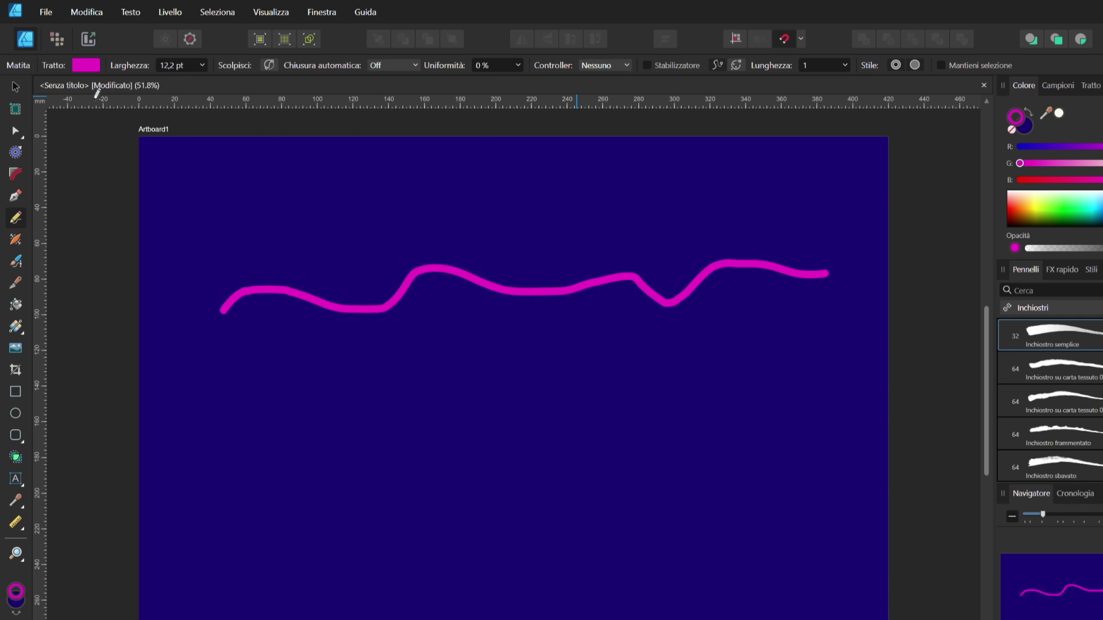
# - Select the wavy magenta line to inspect it, then nudge the pencil's uniformity up slightly
pyautogui.click(14, 88)
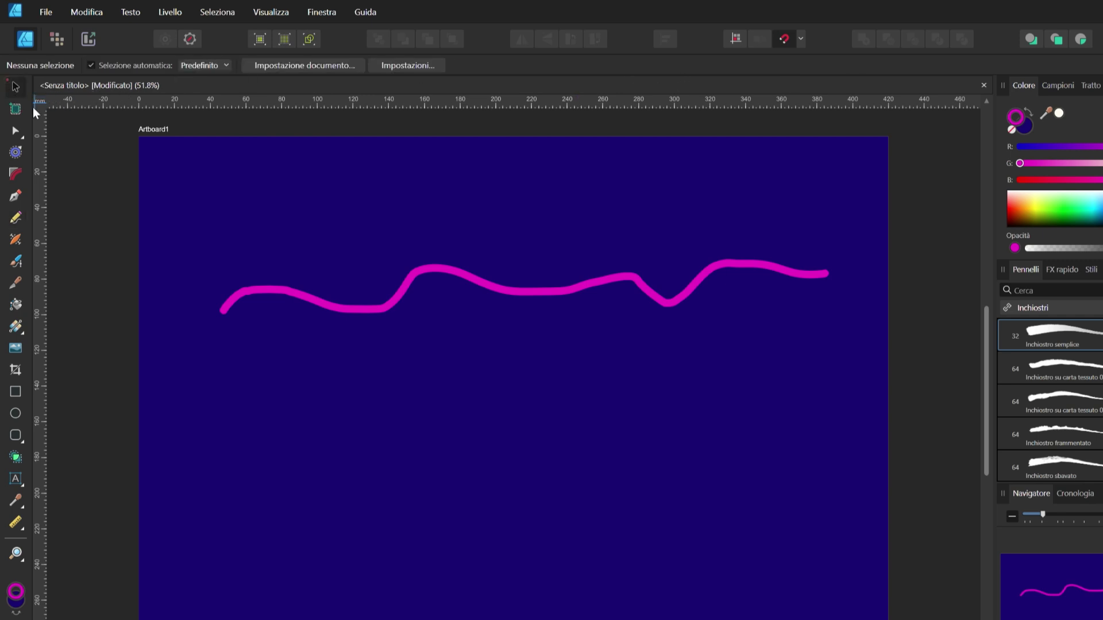
pyautogui.click(322, 307)
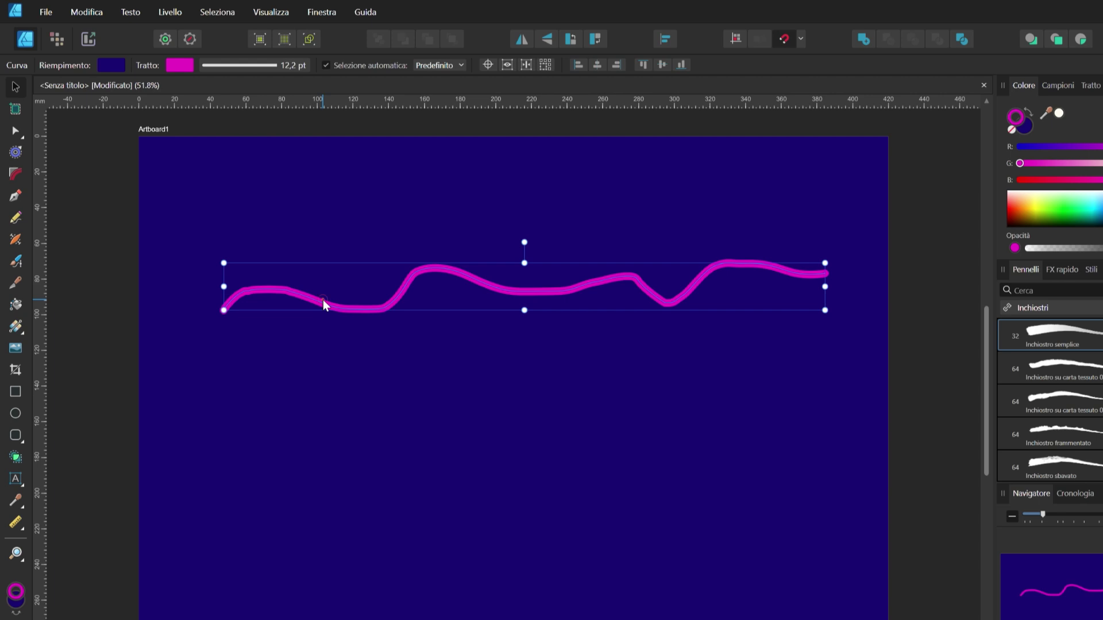
pyautogui.click(16, 221)
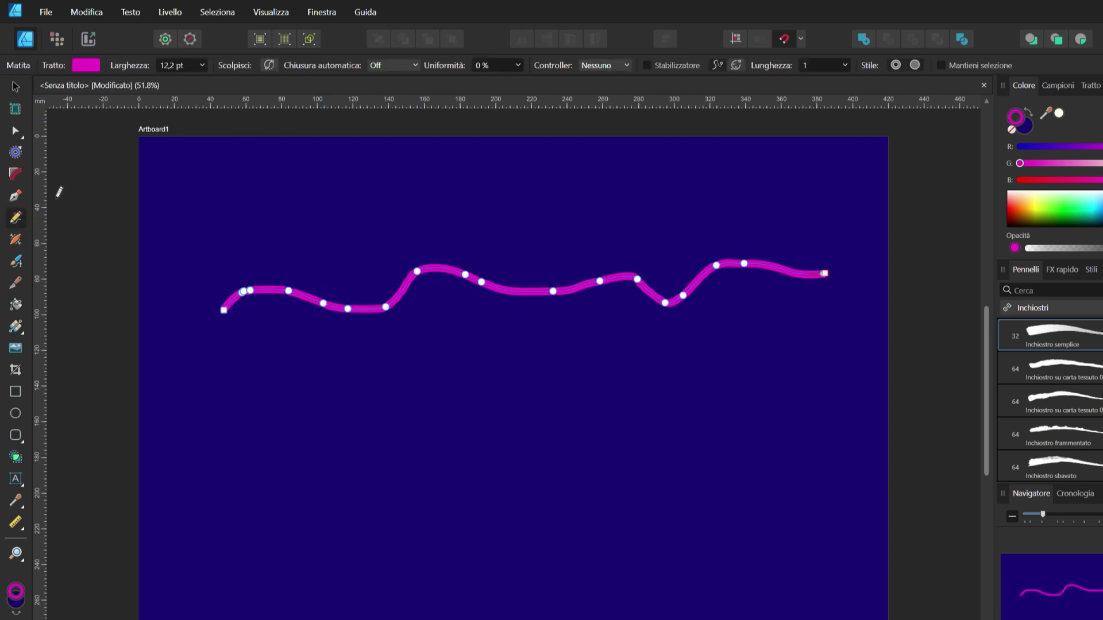
pyautogui.click(518, 65)
pyautogui.moveTo(522, 80); pyautogui.dragTo(543, 89)
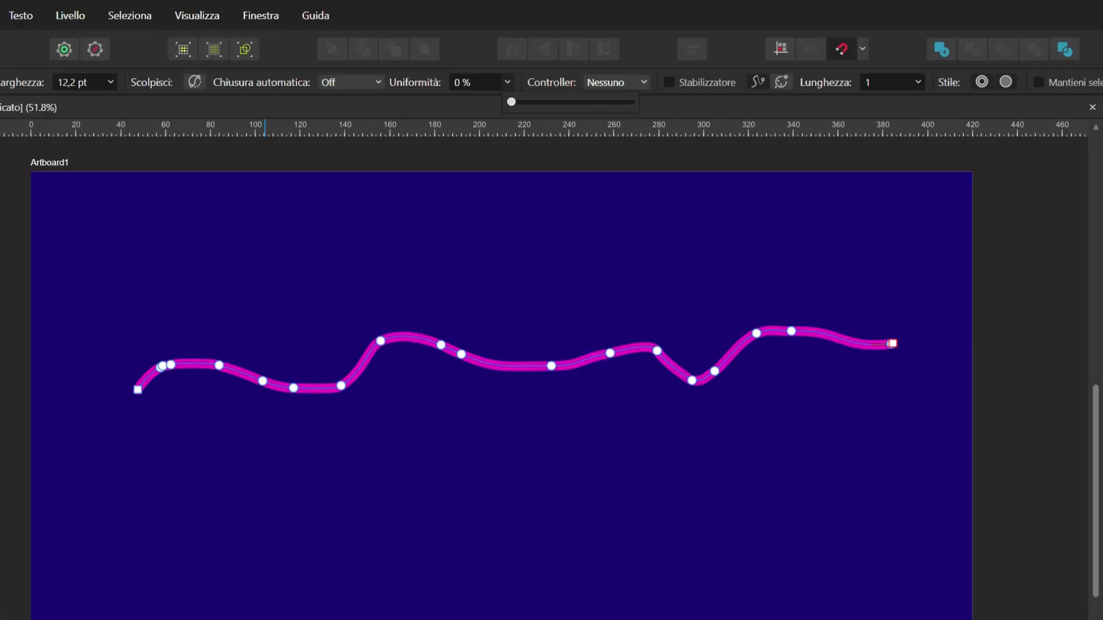
# - Set the pencil's Uniformità to 100% for the next line
pyautogui.press('v')
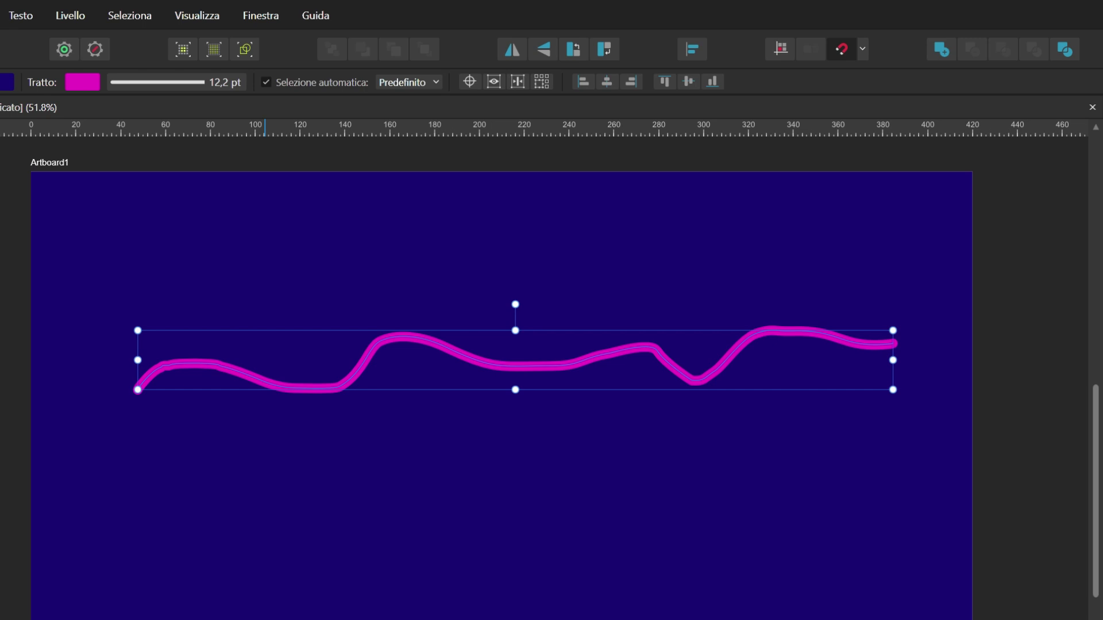
pyautogui.press('n')
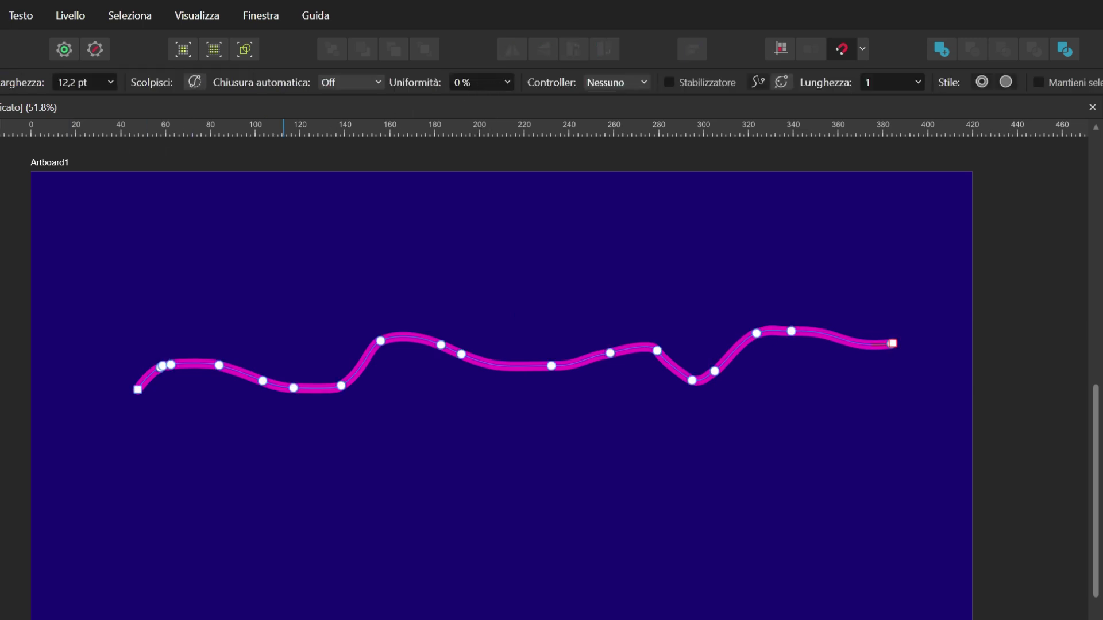
pyautogui.press('v')
pyautogui.click(16, 218)
pyautogui.moveTo(518, 81); pyautogui.dragTo(620, 84)
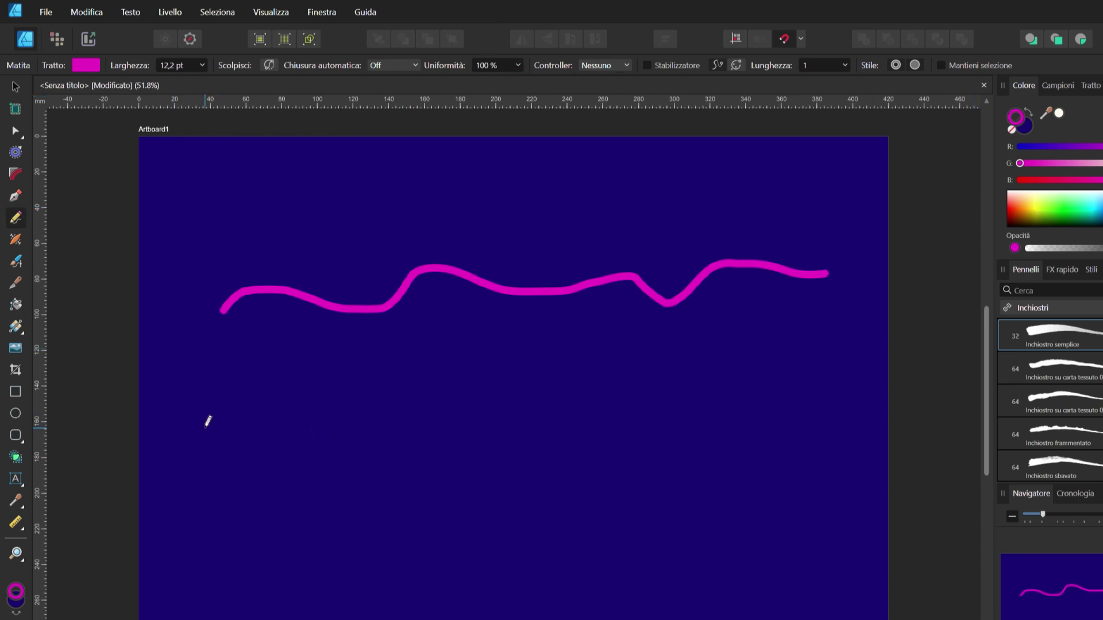
# - Draw a second wavy magenta line across the lower artboard and show its few nodes
pyautogui.moveTo(205, 428)
pyautogui.mouseDown()
pyautogui.moveTo(248, 399)
pyautogui.moveTo(699, 429)
pyautogui.moveTo(816, 423)
pyautogui.mouseUp()
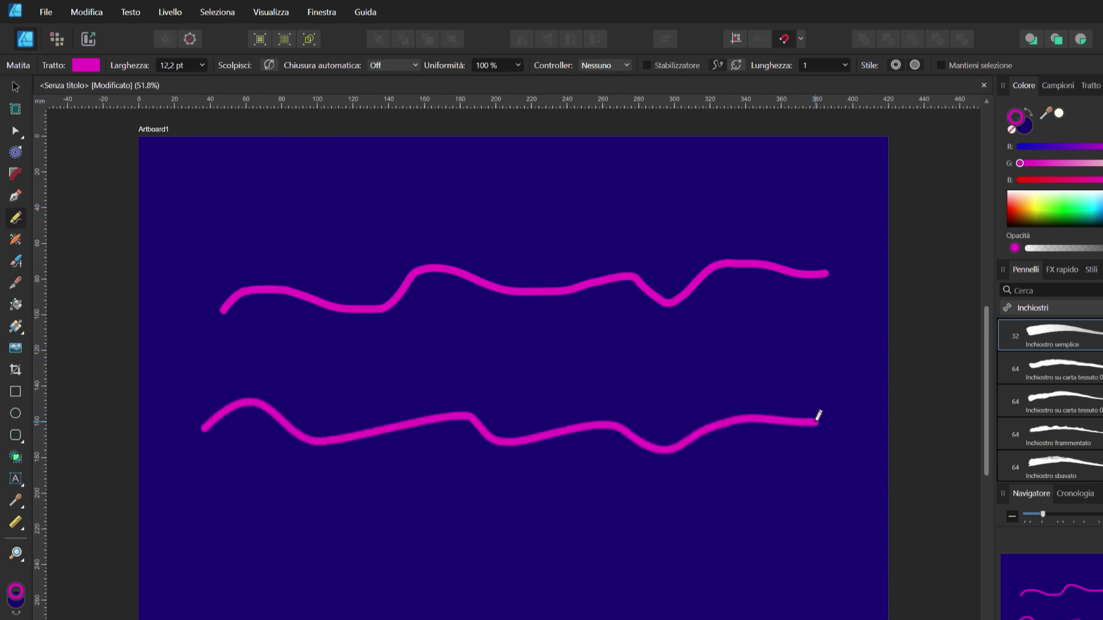
pyautogui.click(15, 87)
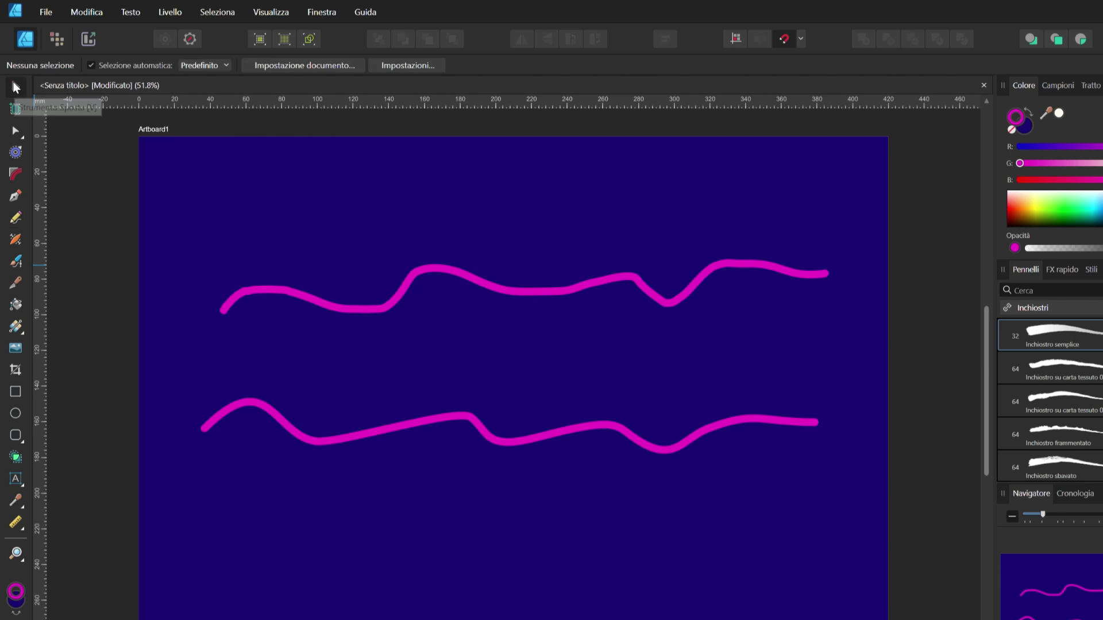
pyautogui.click(251, 412)
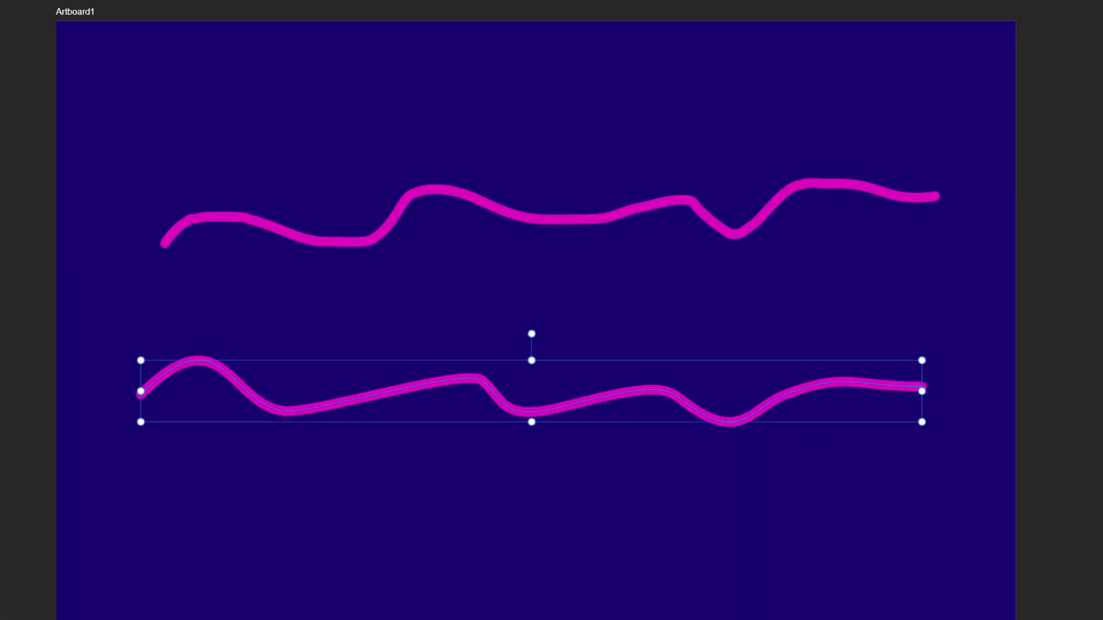
pyautogui.press('a')
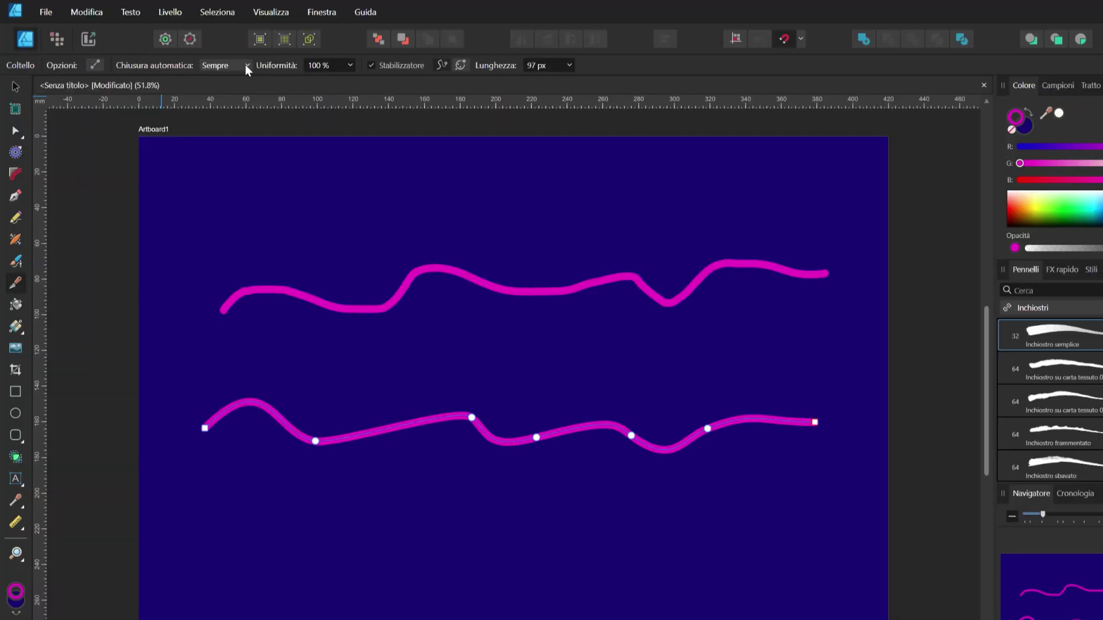
pyautogui.click(245, 65)
pyautogui.click(350, 66)
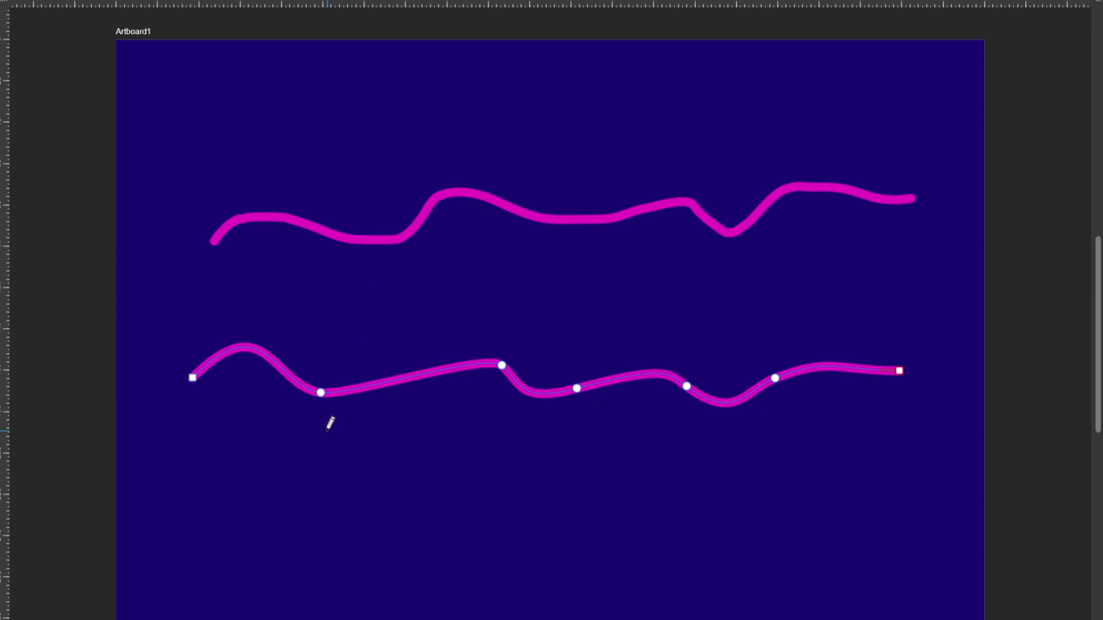
# - Select the node at the upper line's first rise and toggle it between sharp and smooth
pyautogui.press('v')
pyautogui.press('a')
pyautogui.click(438, 197)
pyautogui.click(438, 197)
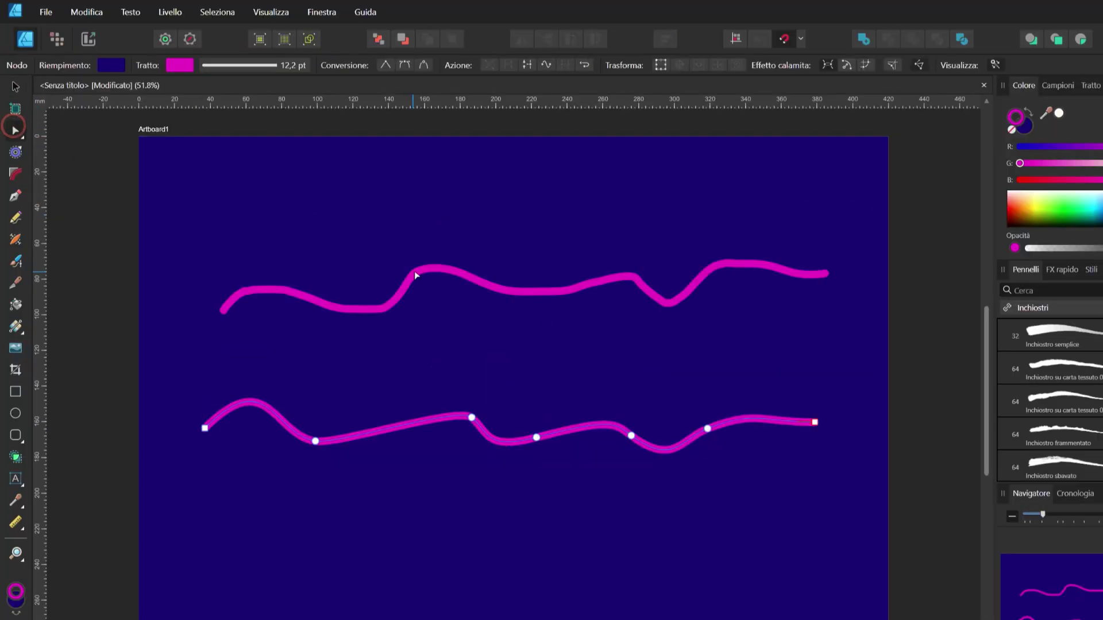
pyautogui.click(417, 271)
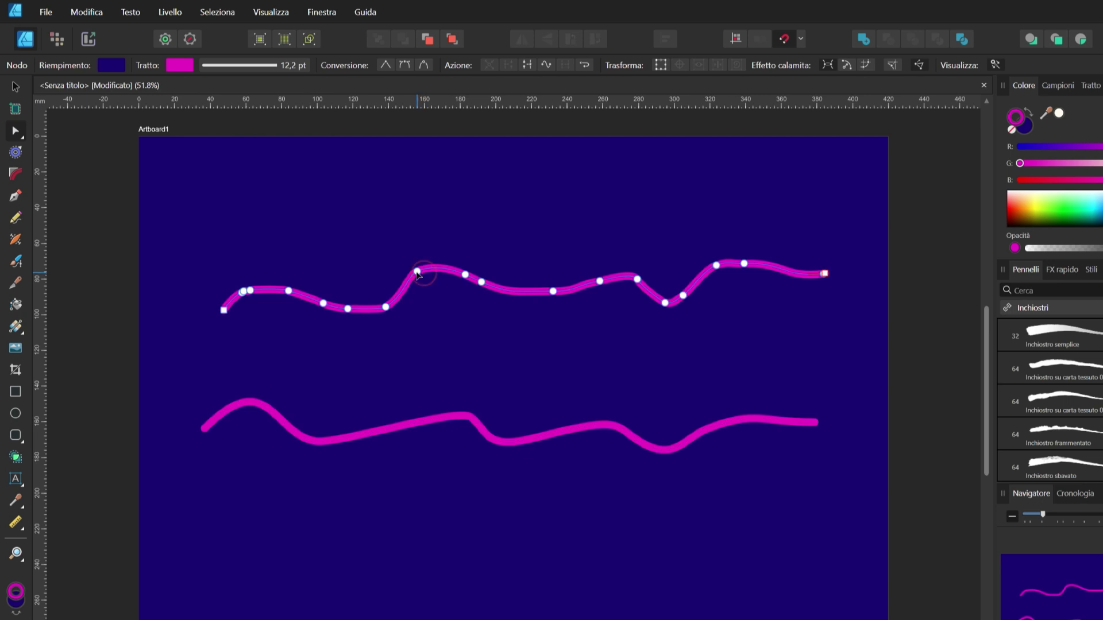
pyautogui.click(418, 272)
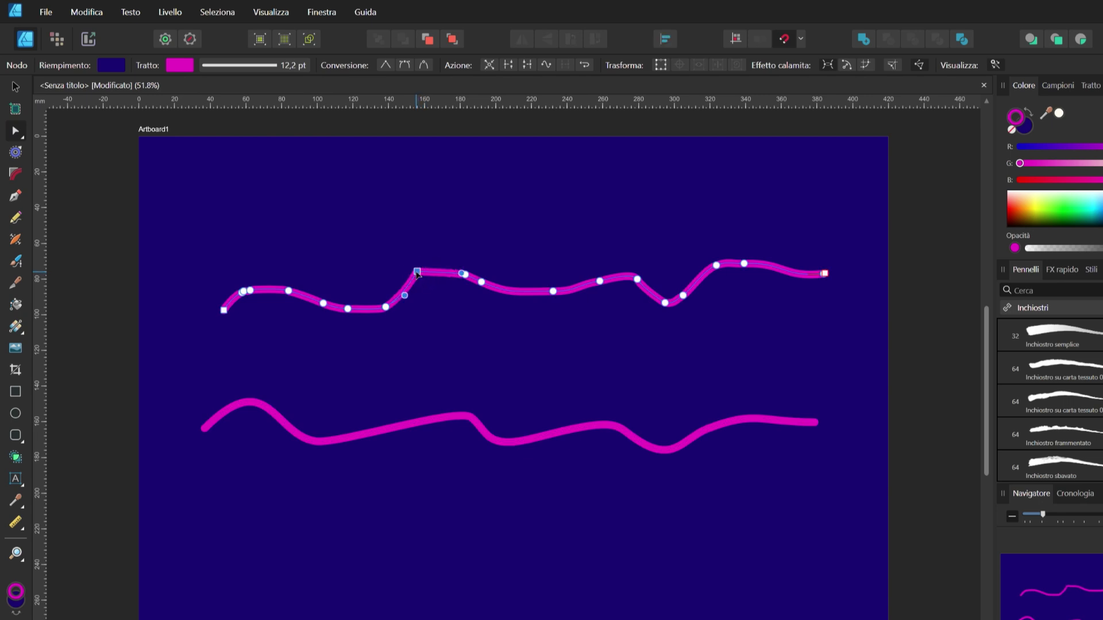
pyautogui.doubleClick(418, 271)
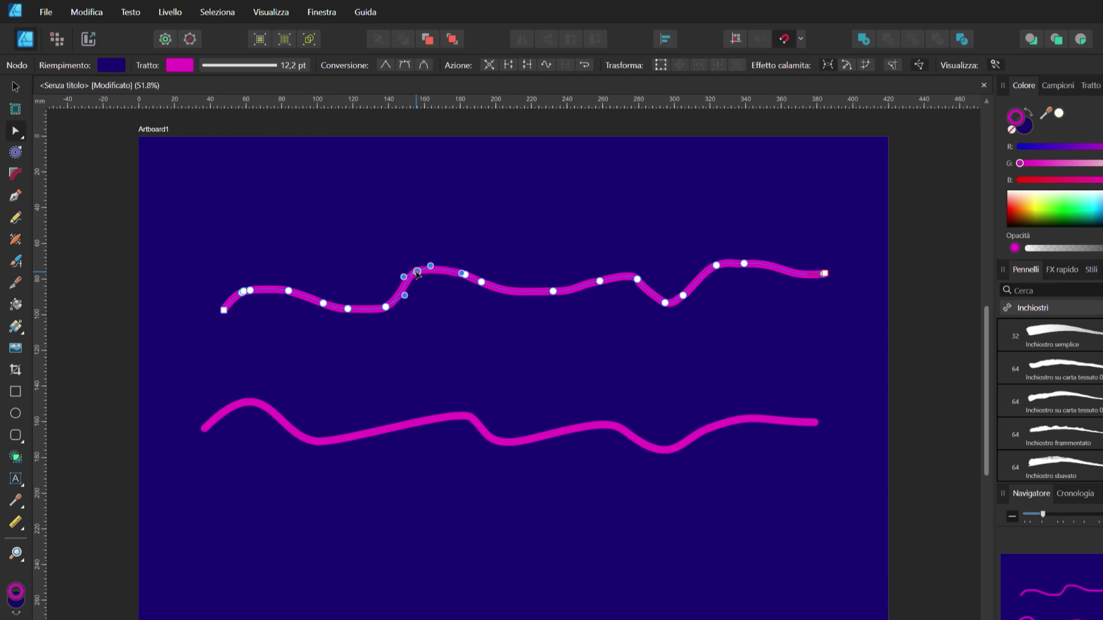
pyautogui.click(385, 64)
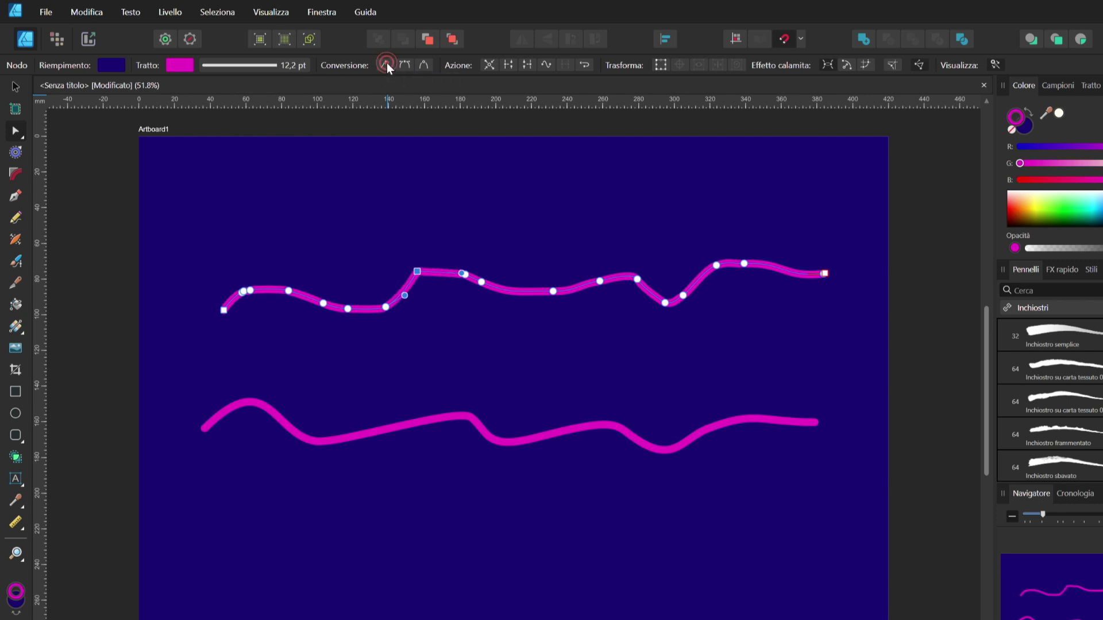
pyautogui.click(405, 65)
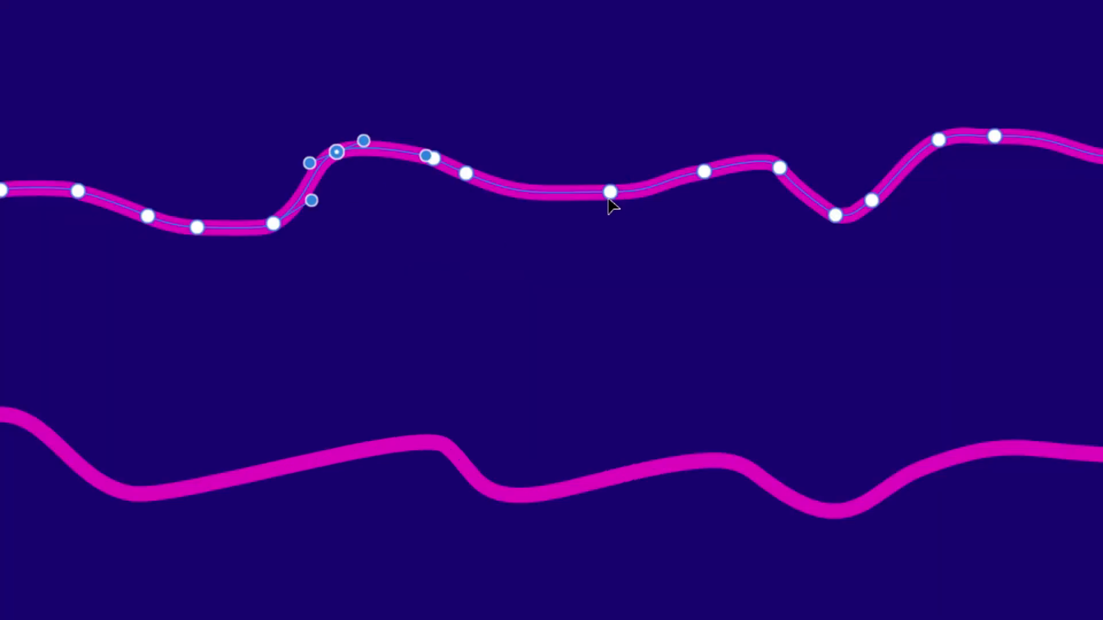
# - Make the next three nodes along the upper magenta line sharp corners
pyautogui.click(553, 292)
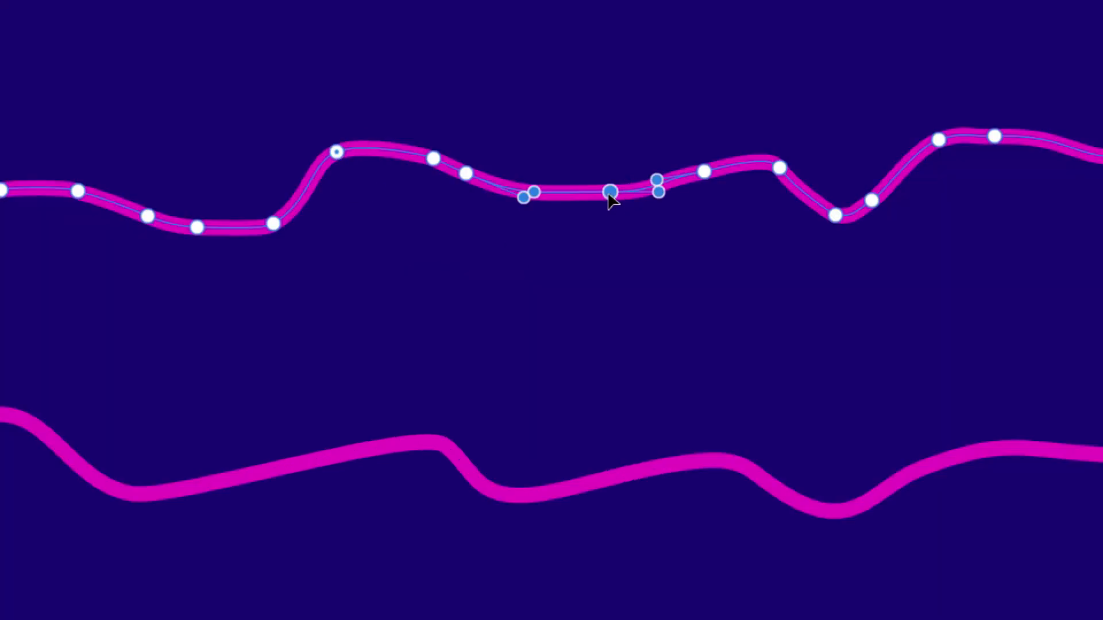
pyautogui.doubleClick(610, 192)
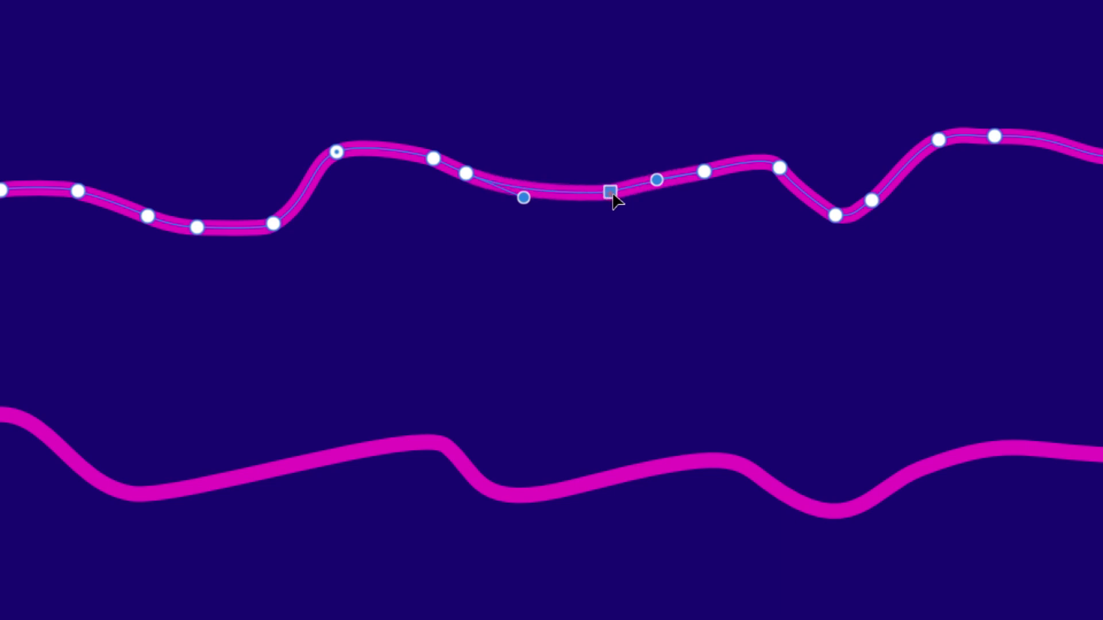
pyautogui.click(610, 192)
pyautogui.click(704, 171)
pyautogui.doubleClick(704, 172)
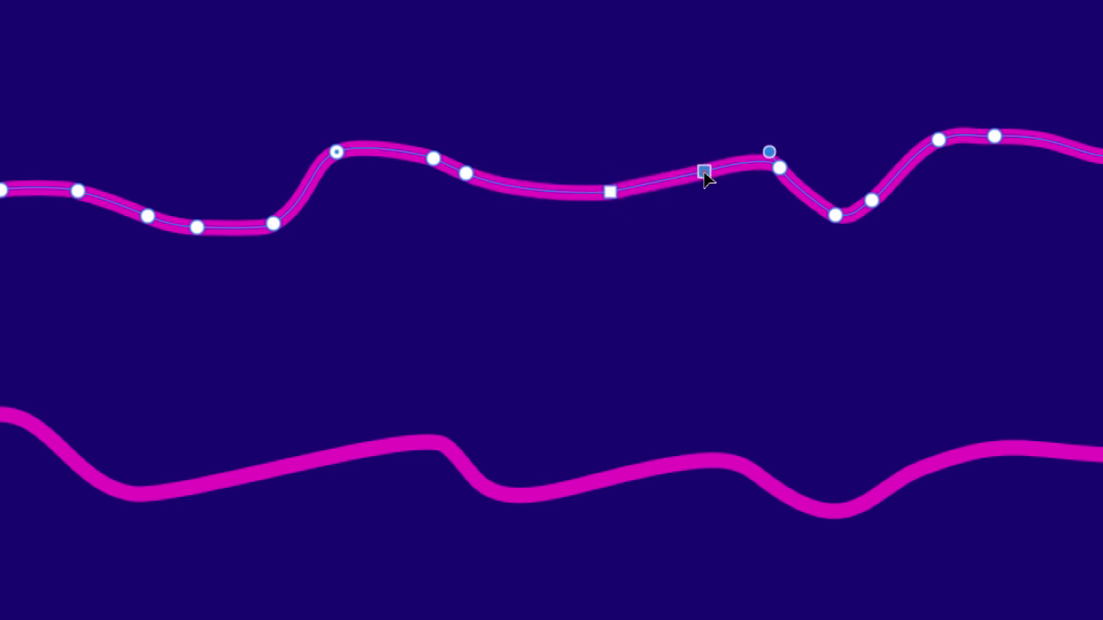
pyautogui.click(779, 168)
pyautogui.doubleClick(779, 168)
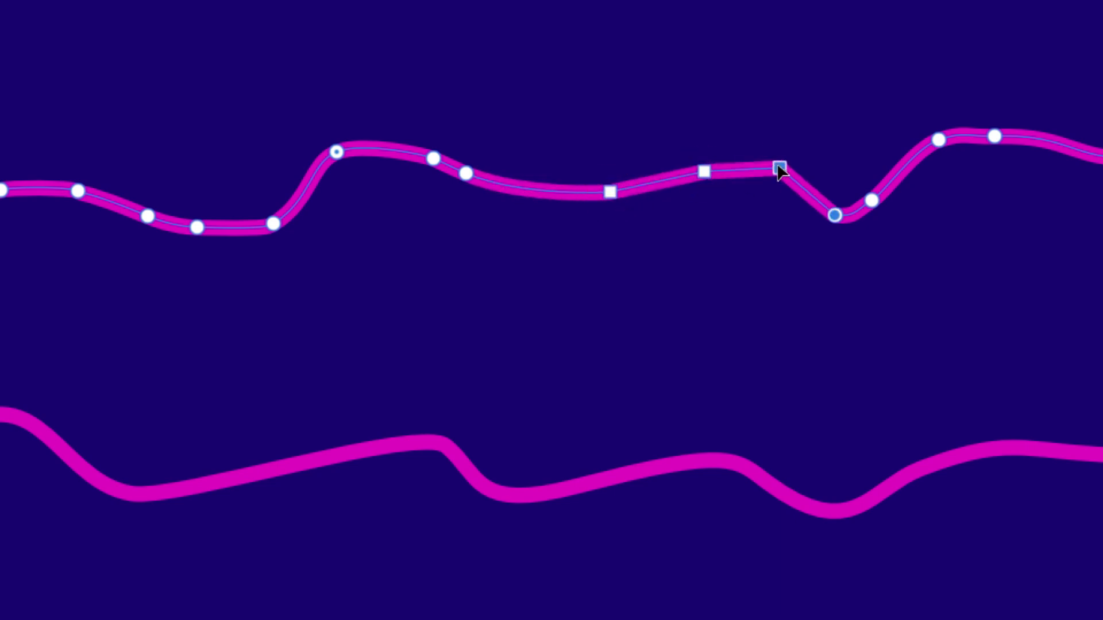
# - Sharpen the dip, post-dip and right-hand peak nodes, then clear the selection
pyautogui.doubleClick(835, 215)
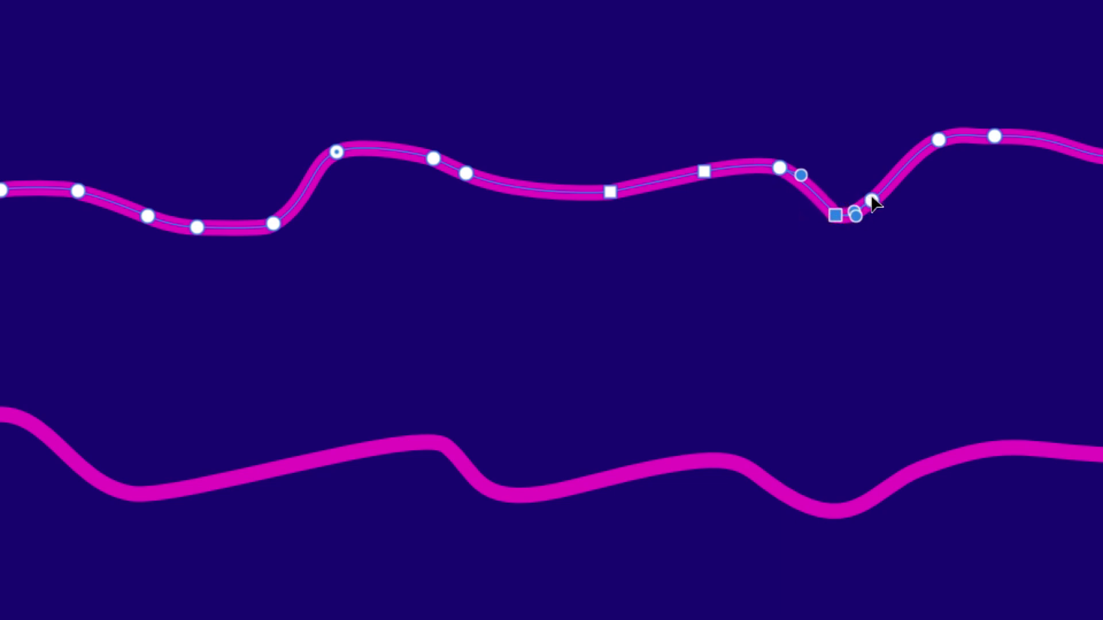
pyautogui.click(871, 200)
pyautogui.doubleClick(871, 199)
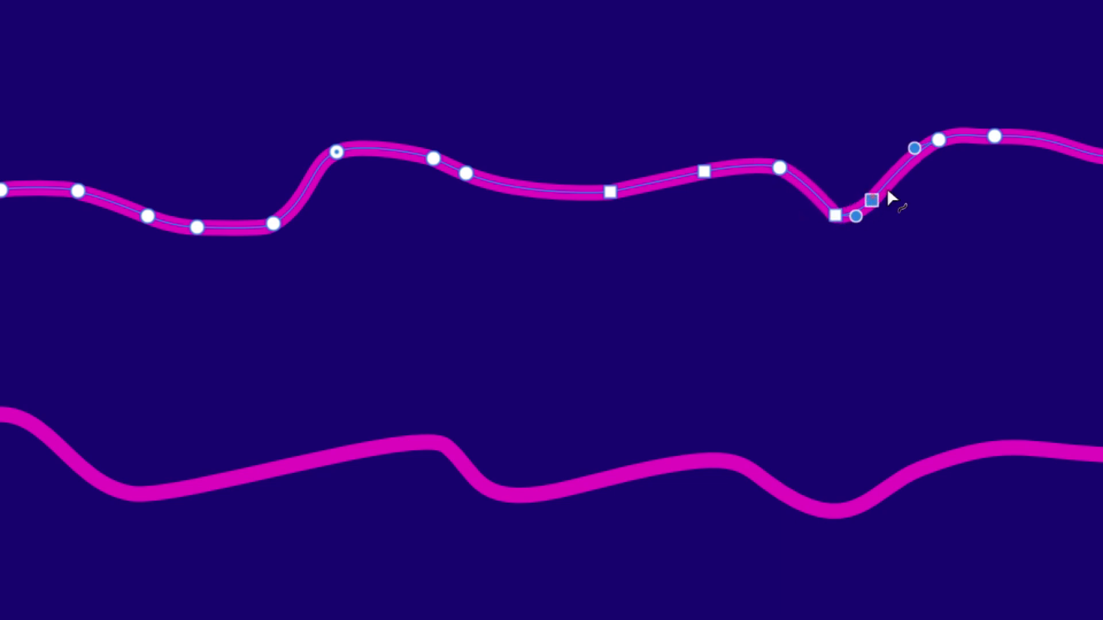
pyautogui.click(938, 140)
pyautogui.doubleClick(937, 140)
pyautogui.click(15, 86)
pyautogui.click(470, 223)
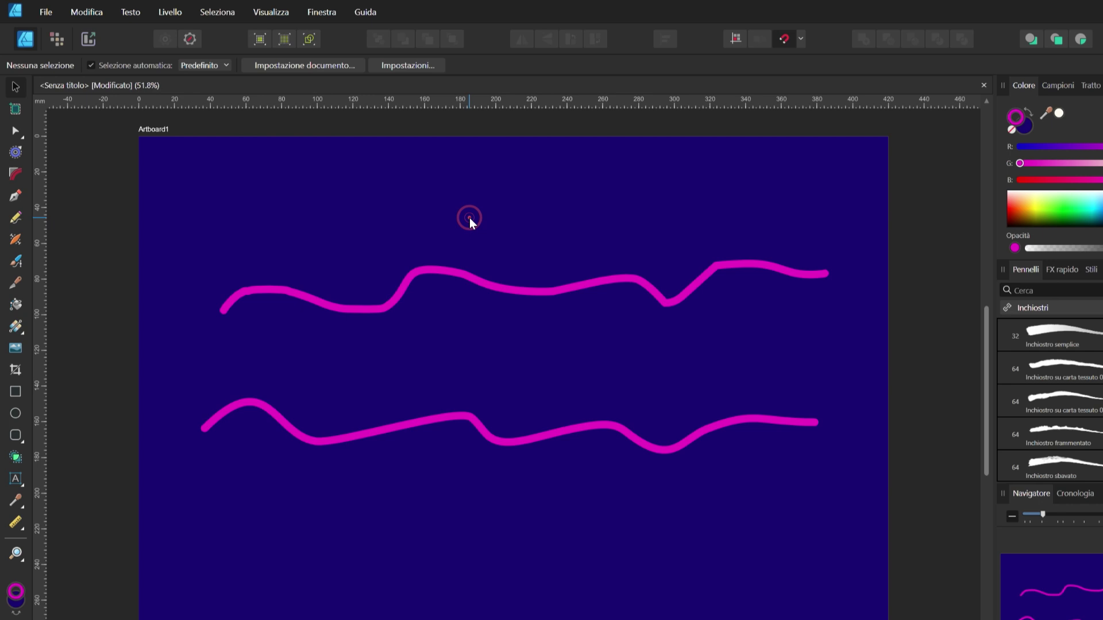
# - Draw a short hooked magenta pencil stroke near the artboard top, above the wavy lines
pyautogui.click(539, 290)
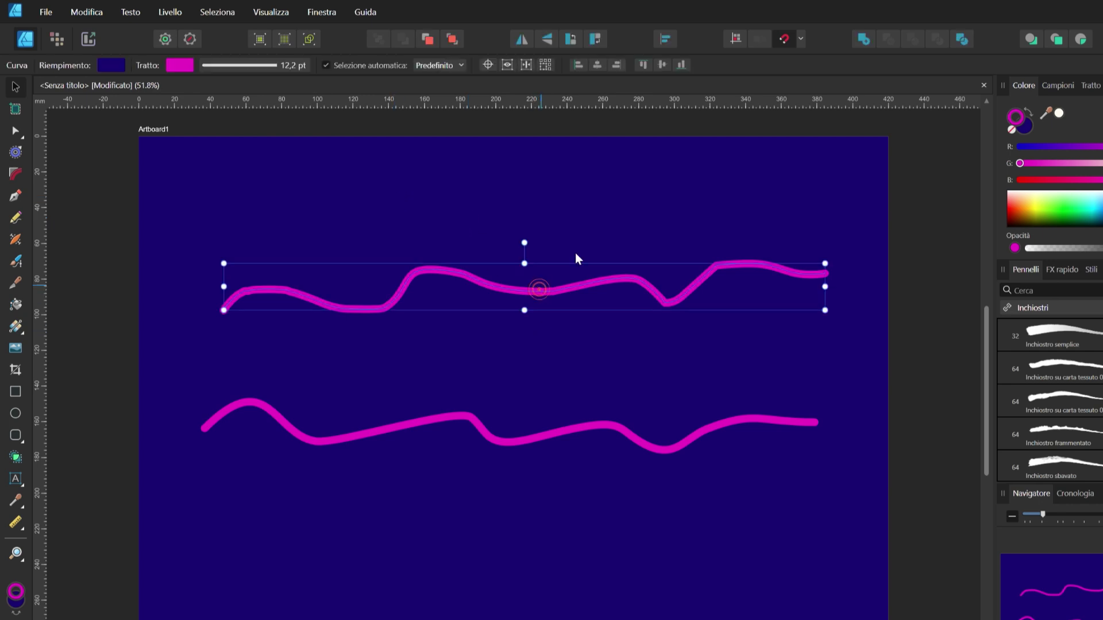
pyautogui.click(16, 221)
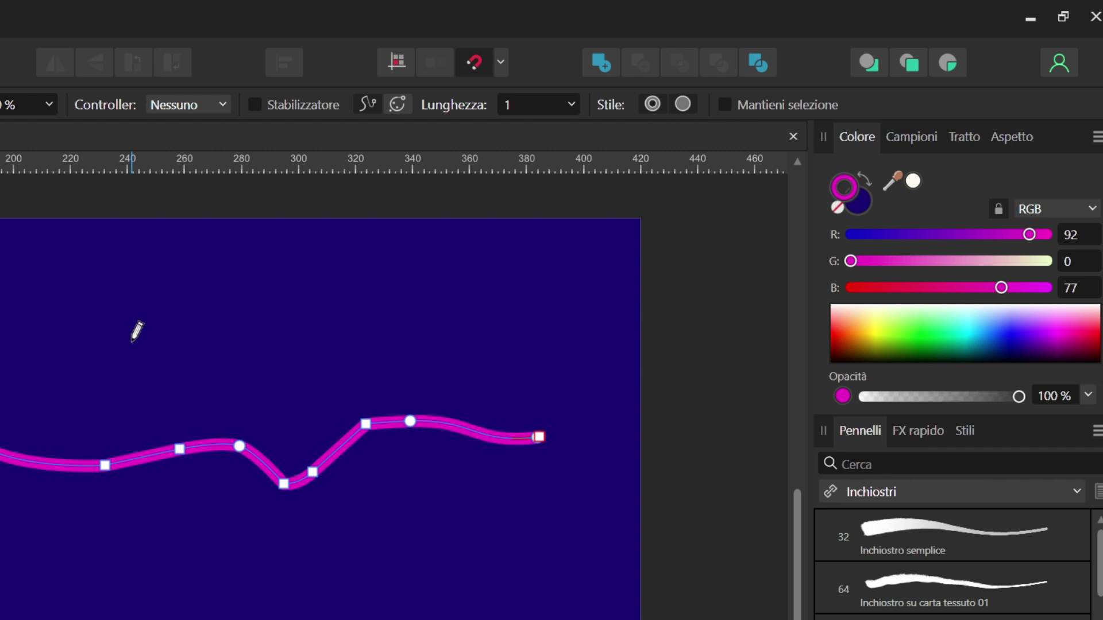
pyautogui.moveTo(503, 184)
pyautogui.mouseDown()
pyautogui.moveTo(585, 208)
pyautogui.moveTo(512, 227)
pyautogui.mouseUp()
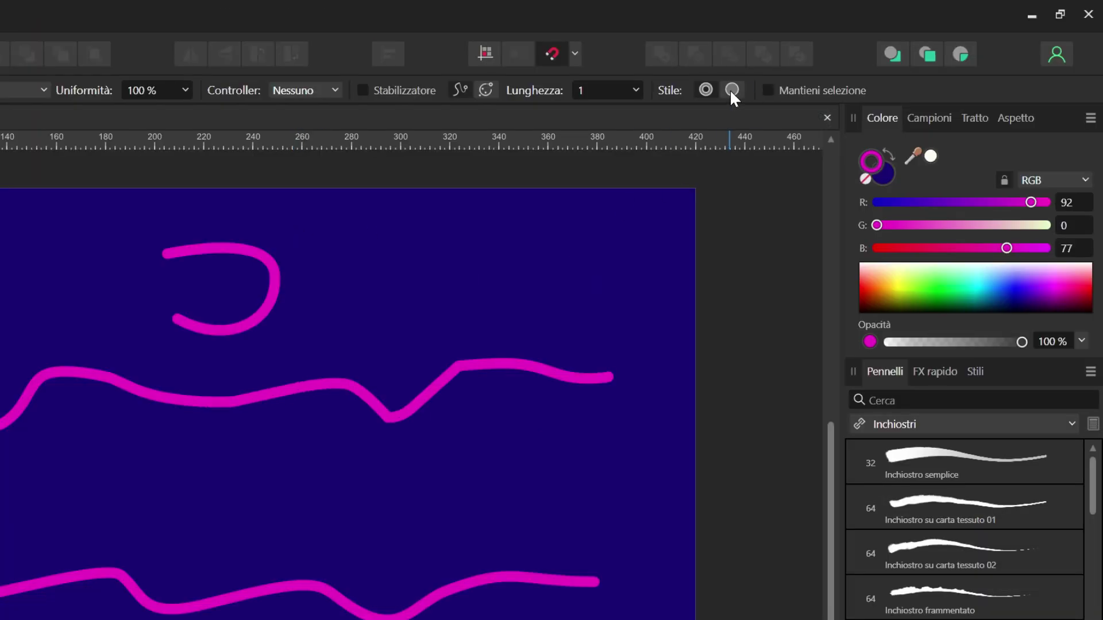
# - Set a light yellow fill and draw a closed magenta-outlined shape at the upper right
pyautogui.click(882, 172)
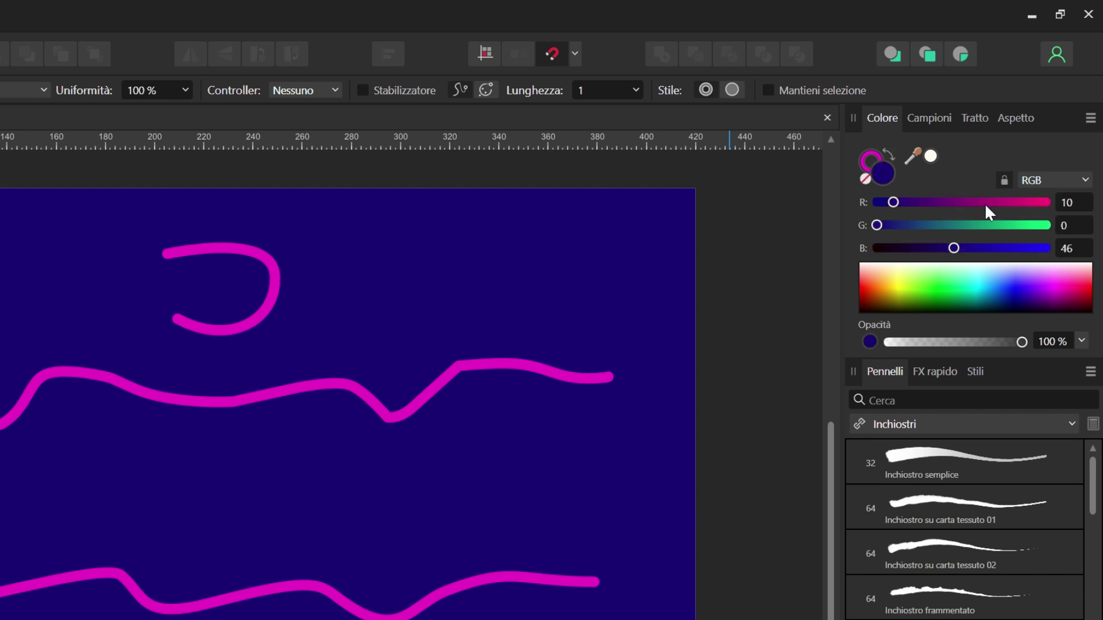
pyautogui.click(897, 275)
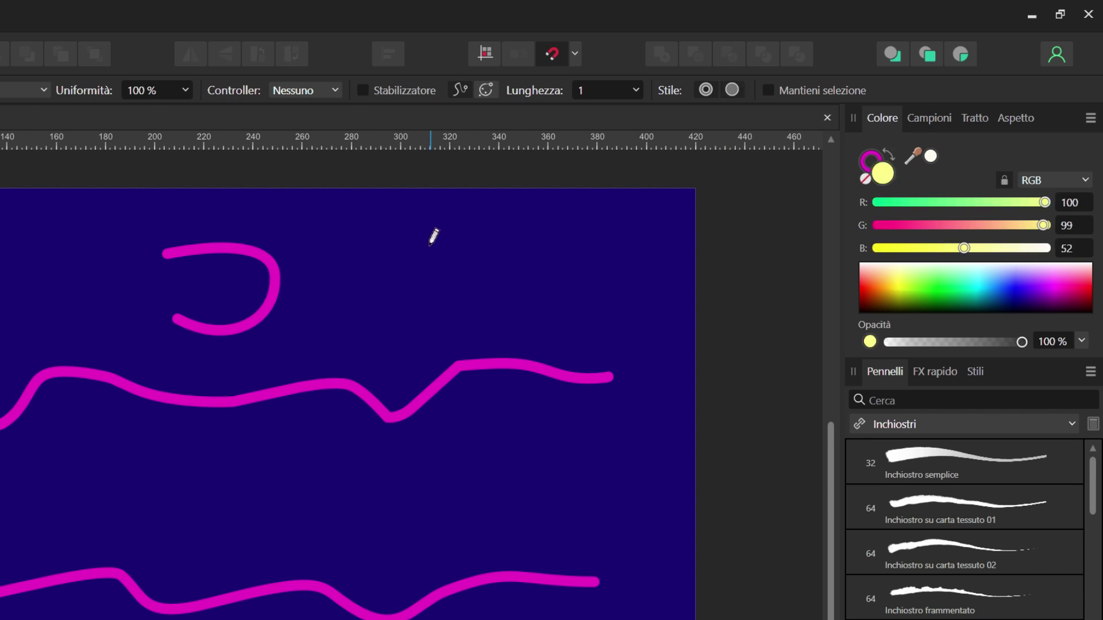
pyautogui.press('Tab')
pyautogui.moveTo(724, 76); pyautogui.dragTo(831, 159)
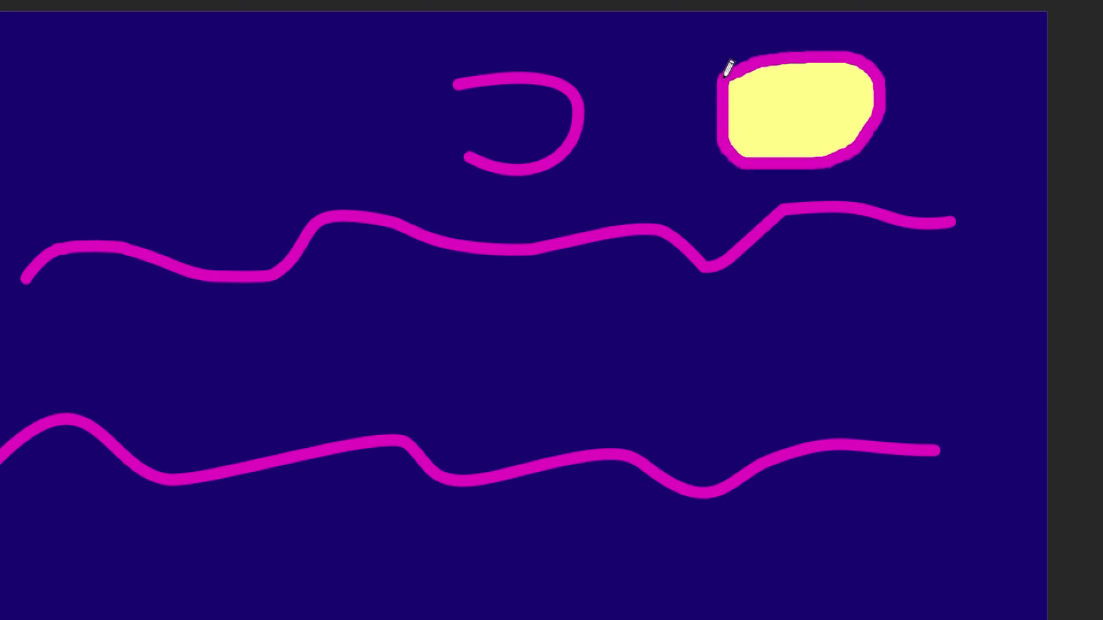
pyautogui.moveTo(831, 159); pyautogui.dragTo(728, 67)
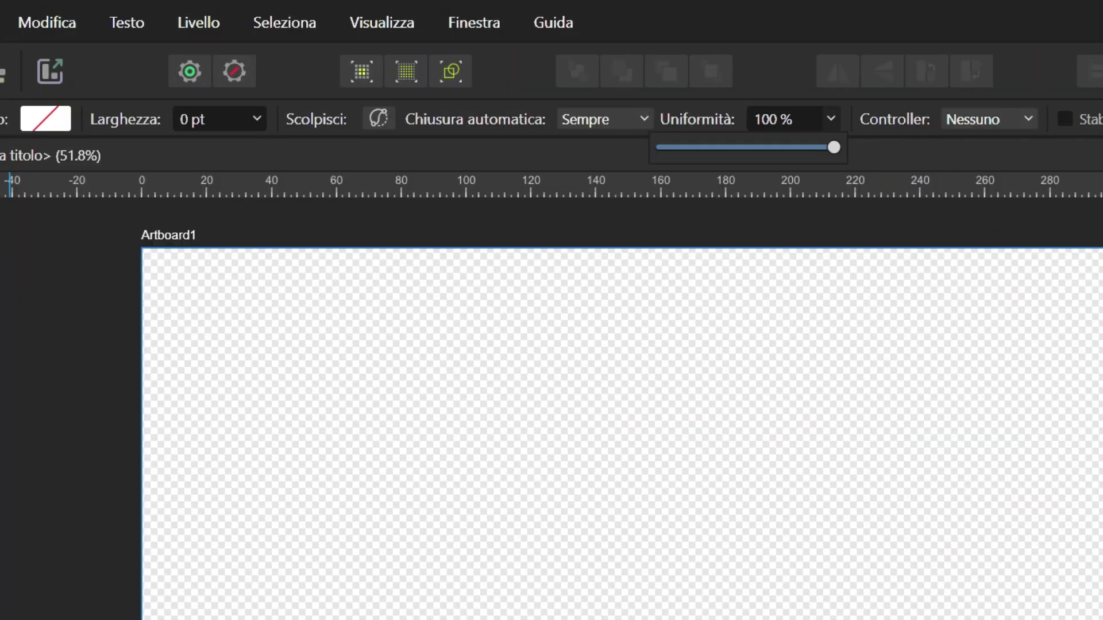
# - Turn pencil auto-close (Chiusura automatica) Off and draw an open black U stroke
pyautogui.click(614, 119)
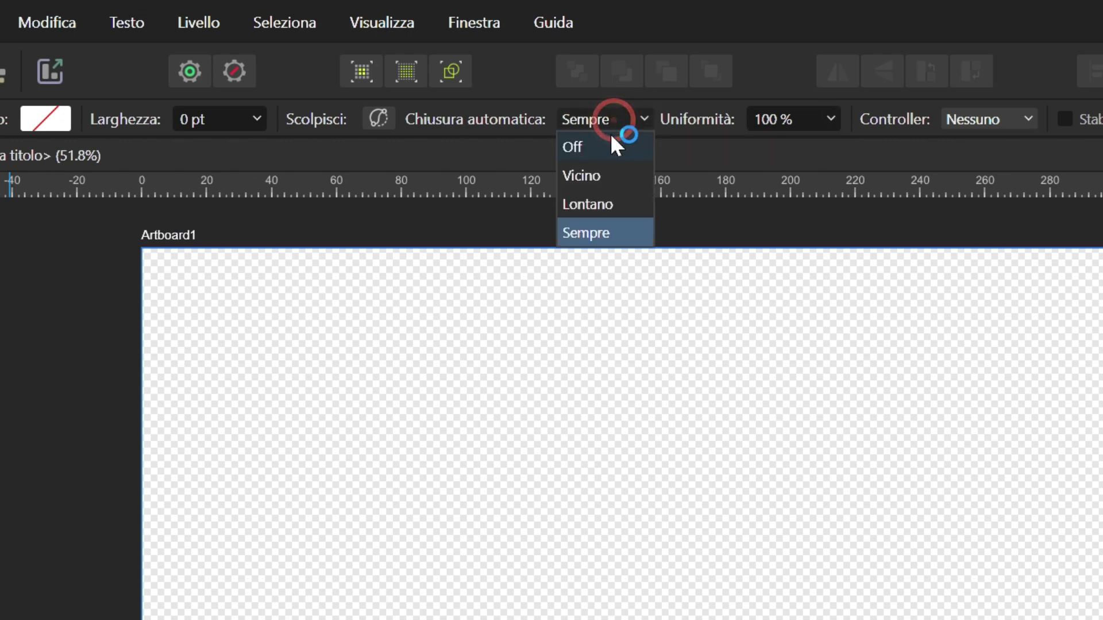
pyautogui.click(609, 144)
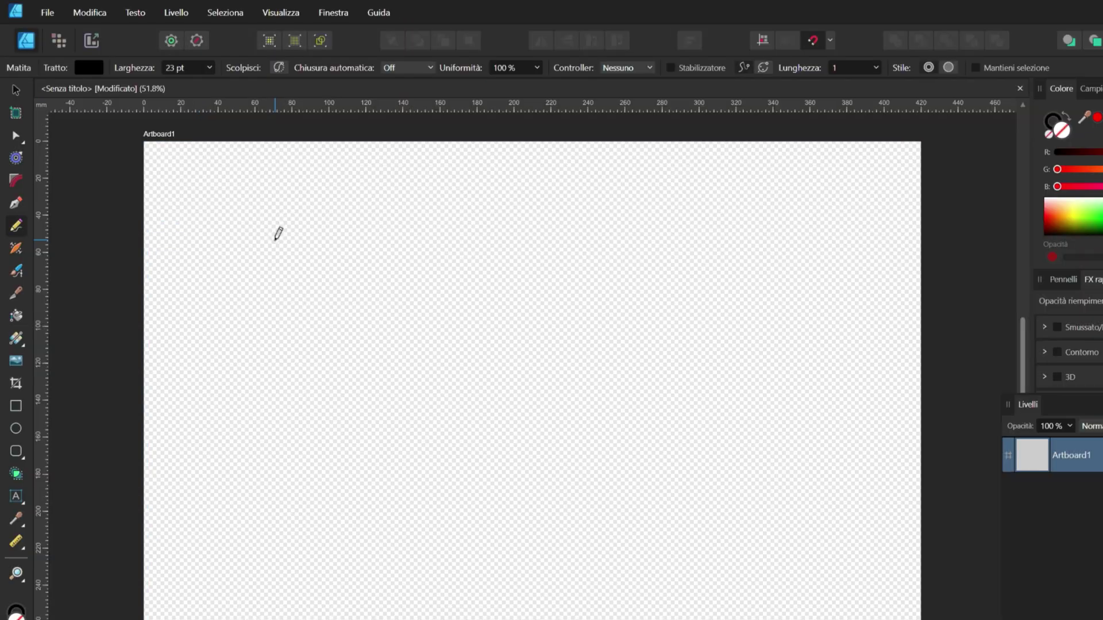
pyautogui.moveTo(276, 238); pyautogui.dragTo(343, 262)
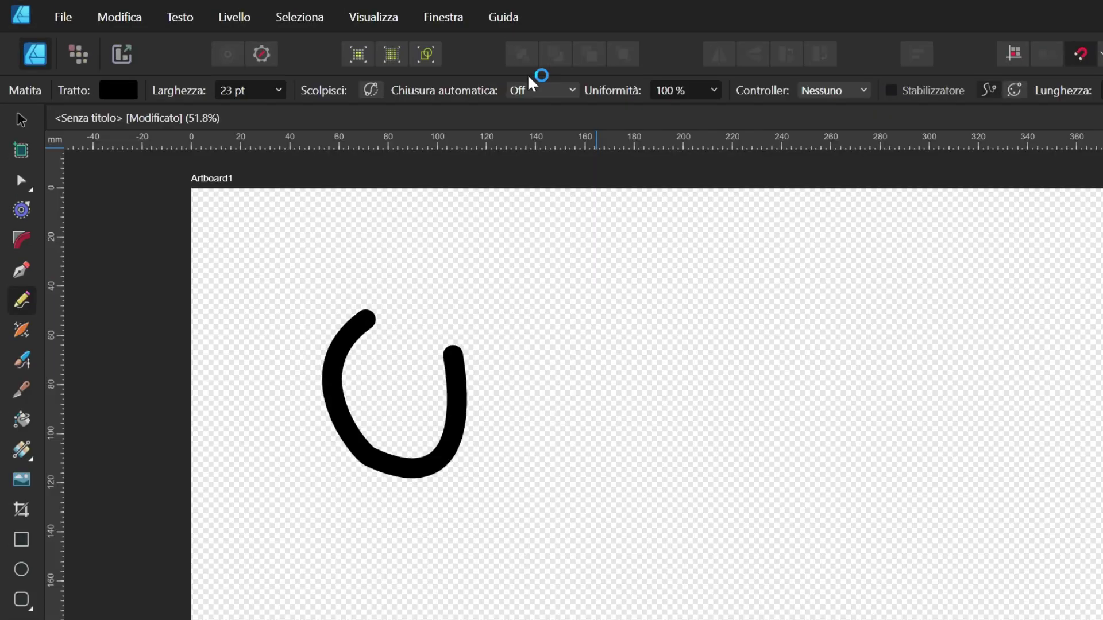
# - Set auto-close to Vicino and draw an oval loop that closes at its start
pyautogui.click(409, 67)
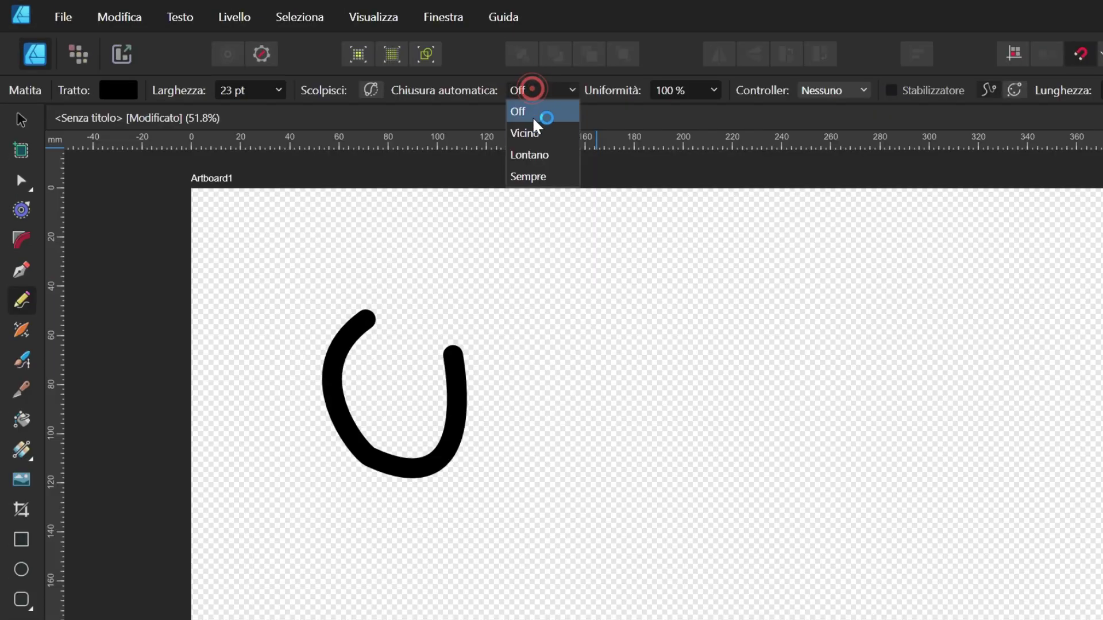
pyautogui.click(409, 101)
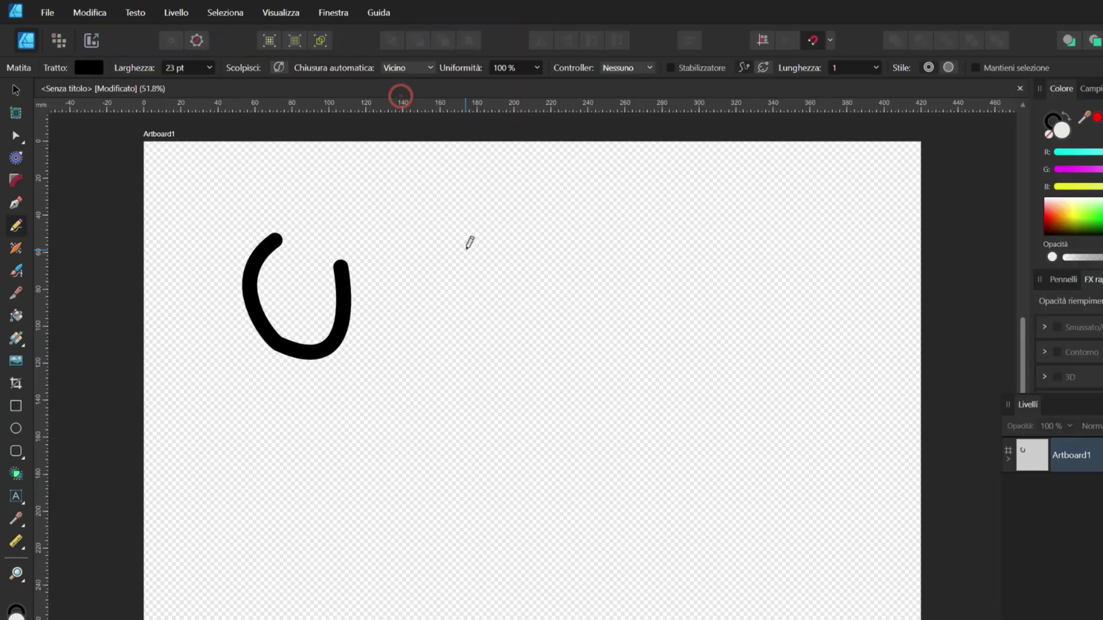
pyautogui.moveTo(465, 248)
pyautogui.mouseDown()
pyautogui.moveTo(453, 323)
pyautogui.moveTo(497, 244)
pyautogui.mouseUp()
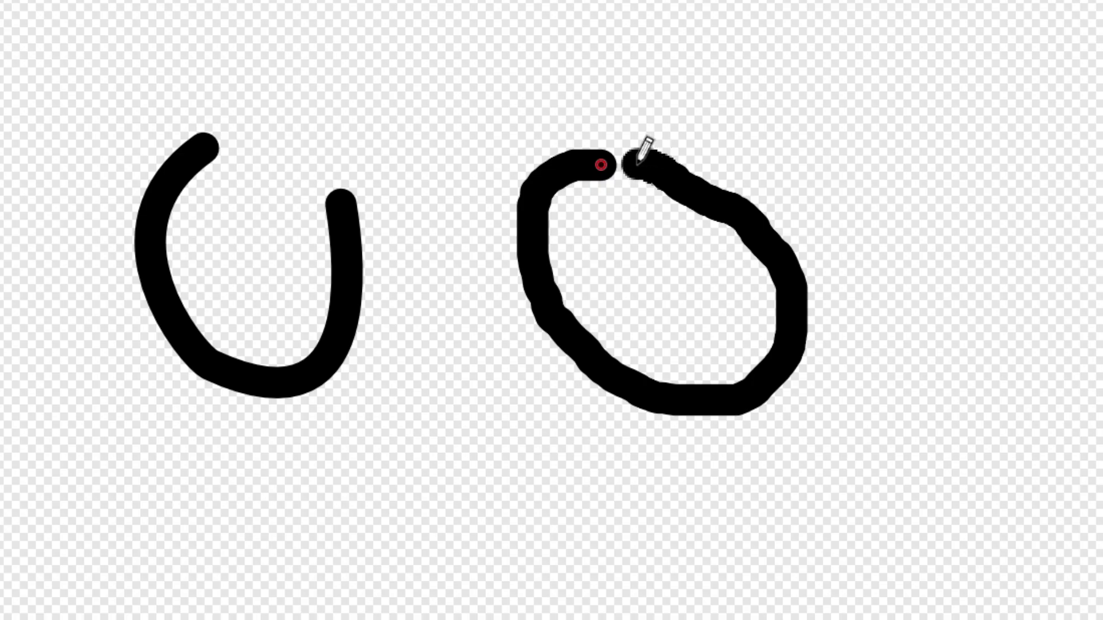
pyautogui.moveTo(497, 243); pyautogui.dragTo(486, 243)
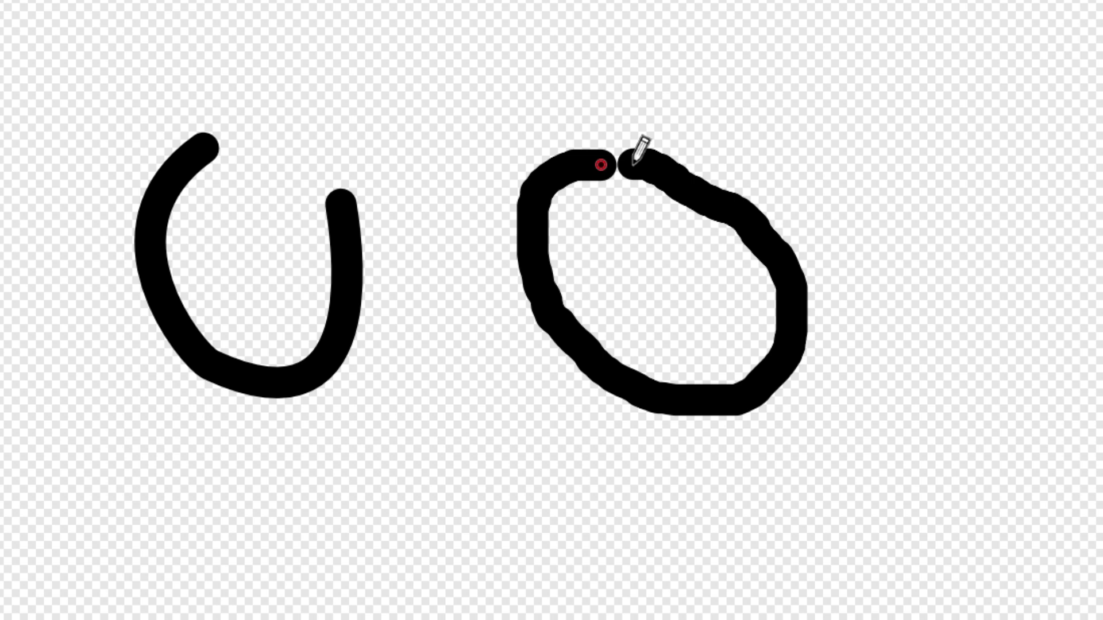
pyautogui.moveTo(633, 165); pyautogui.dragTo(625, 164)
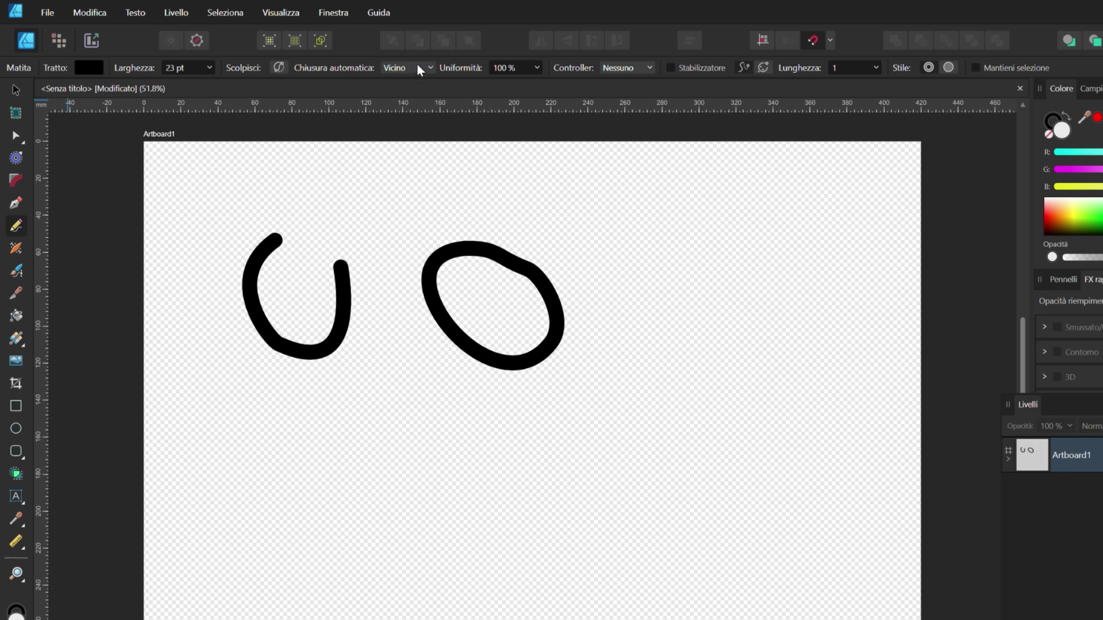
# - Set pencil auto-close to Lontano and draw a self-closing rounded-square loop
pyautogui.click(417, 67)
pyautogui.click(412, 115)
pyautogui.moveTo(426, 327)
pyautogui.mouseDown()
pyautogui.moveTo(568, 501)
pyautogui.moveTo(536, 343)
pyautogui.moveTo(480, 336)
pyautogui.mouseUp()
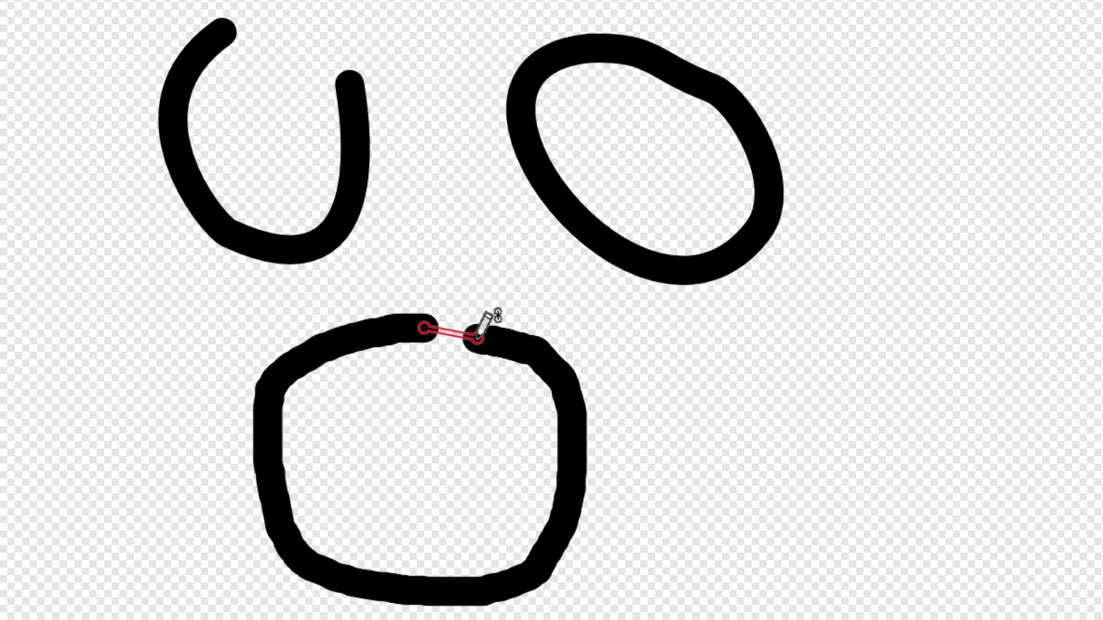
pyautogui.moveTo(479, 336); pyautogui.dragTo(482, 335)
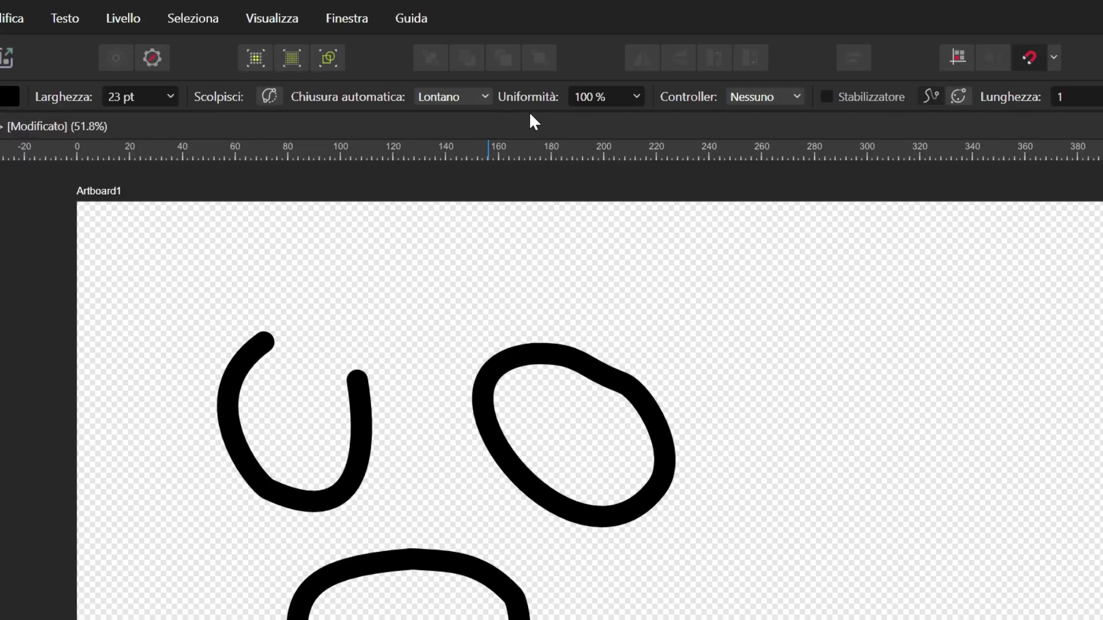
# - Set auto-close to Sempre and draw a large circle, a leaf and a teardrop
pyautogui.click(429, 95)
pyautogui.click(445, 188)
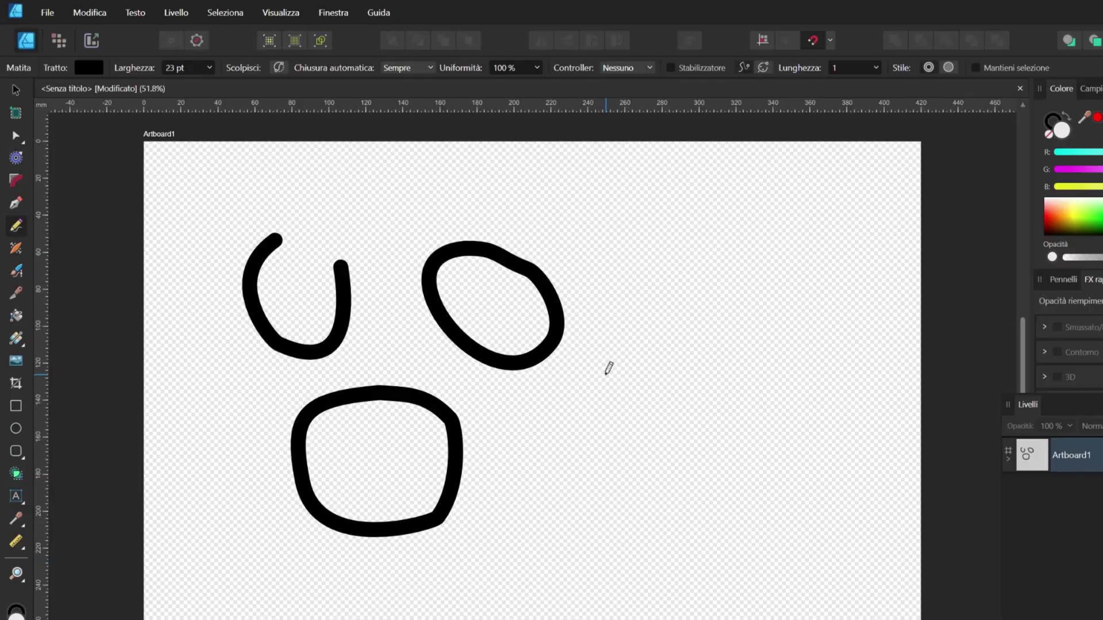
pyautogui.moveTo(591, 371); pyautogui.dragTo(634, 368)
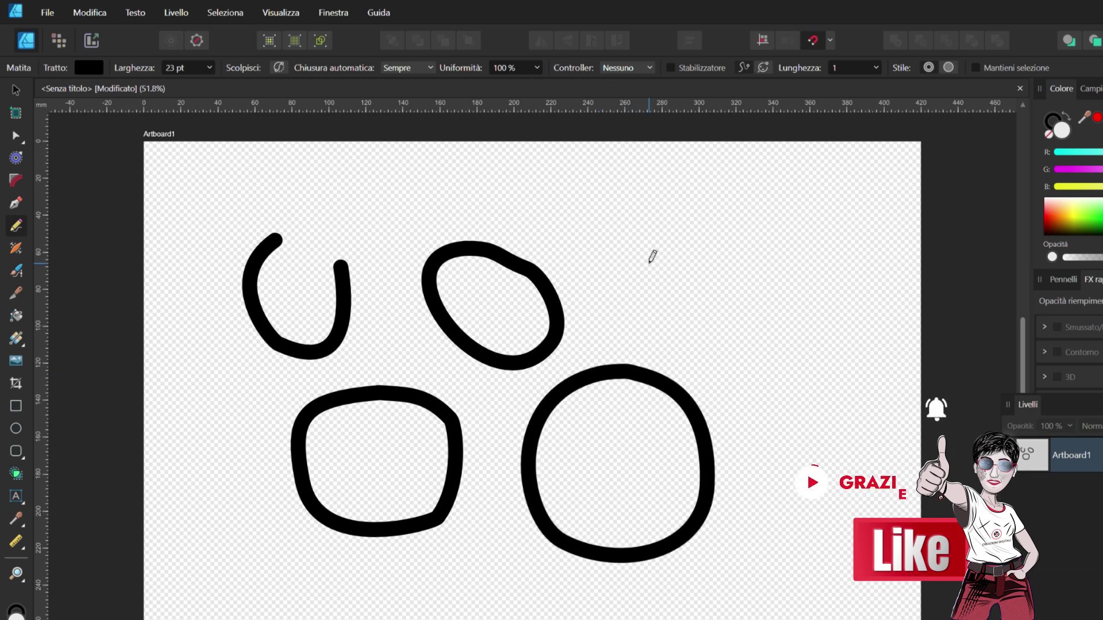
pyautogui.moveTo(644, 261)
pyautogui.mouseDown()
pyautogui.moveTo(697, 331)
pyautogui.moveTo(655, 257)
pyautogui.mouseUp()
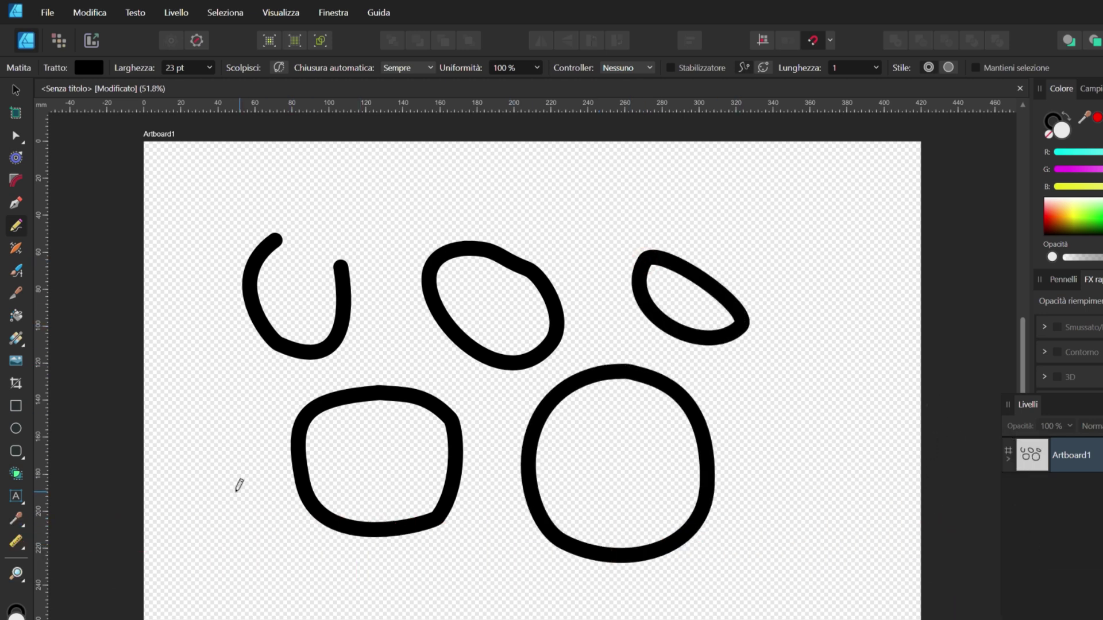
pyautogui.moveTo(235, 491)
pyautogui.mouseDown()
pyautogui.moveTo(197, 499)
pyautogui.moveTo(239, 597)
pyautogui.mouseUp()
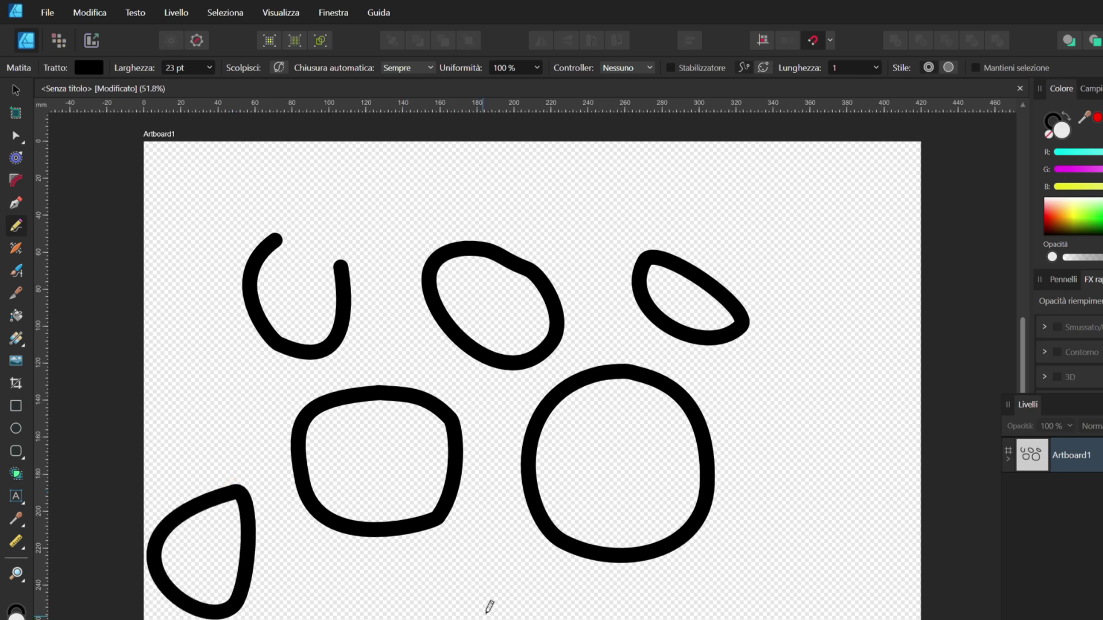
# - Marquee-select the black pencil shapes with the Move tool, then delete them and the leftover teardrop
pyautogui.click(16, 89)
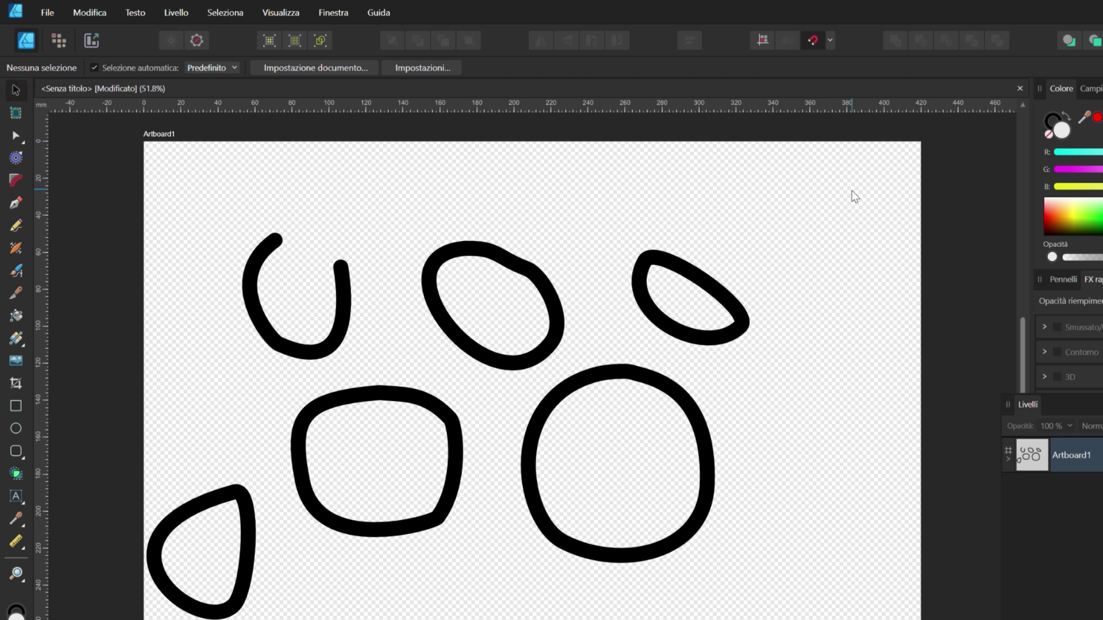
pyautogui.moveTo(851, 191)
pyautogui.mouseDown()
pyautogui.moveTo(214, 619)
pyautogui.moveTo(160, 619)
pyautogui.mouseUp()
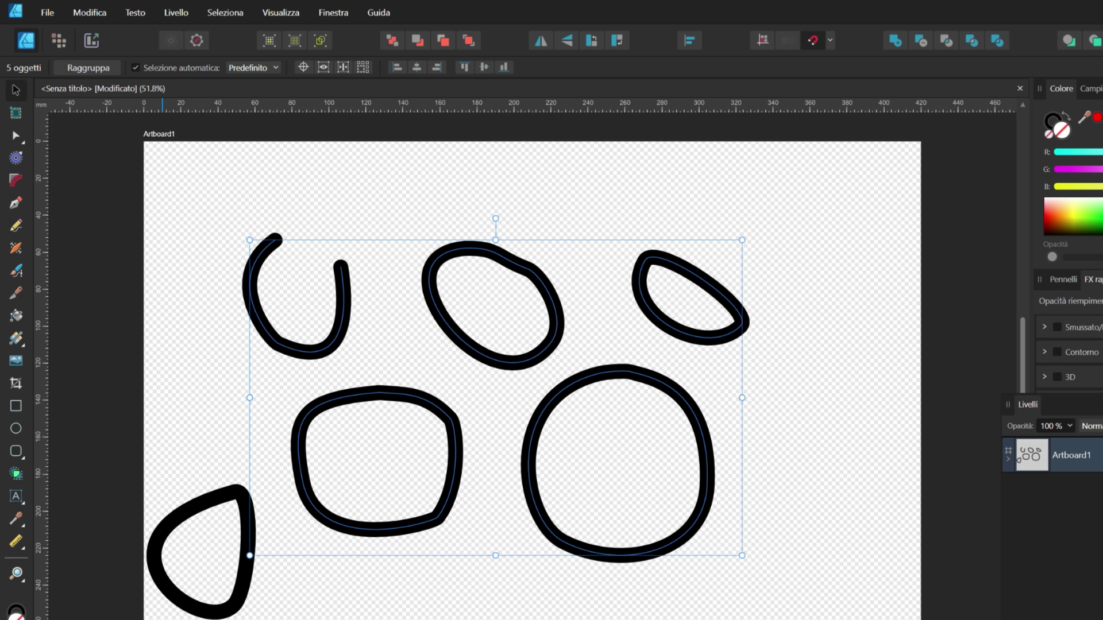
pyautogui.press('Delete')
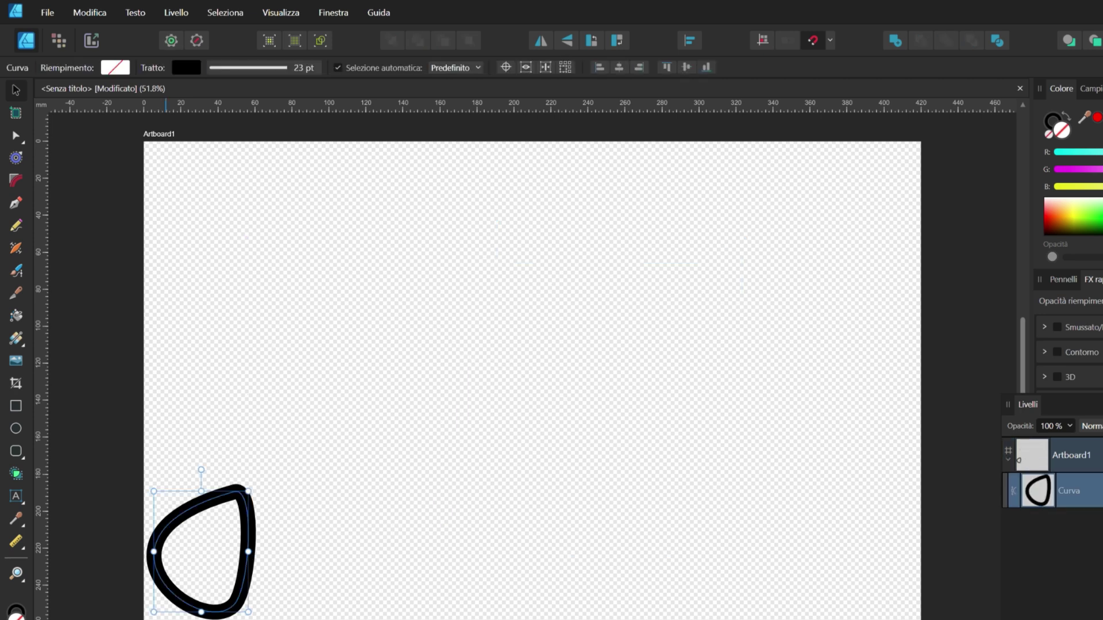
pyautogui.press('Delete')
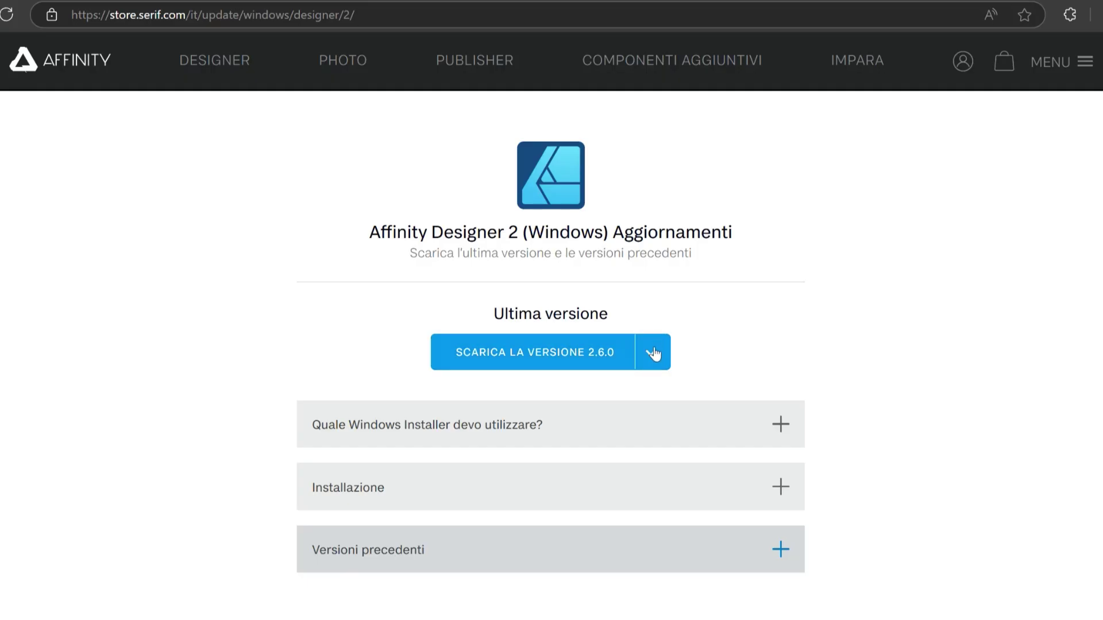
# - Show the installer downloads and expand the 'Quale Windows Installer' advice
pyautogui.click(653, 356)
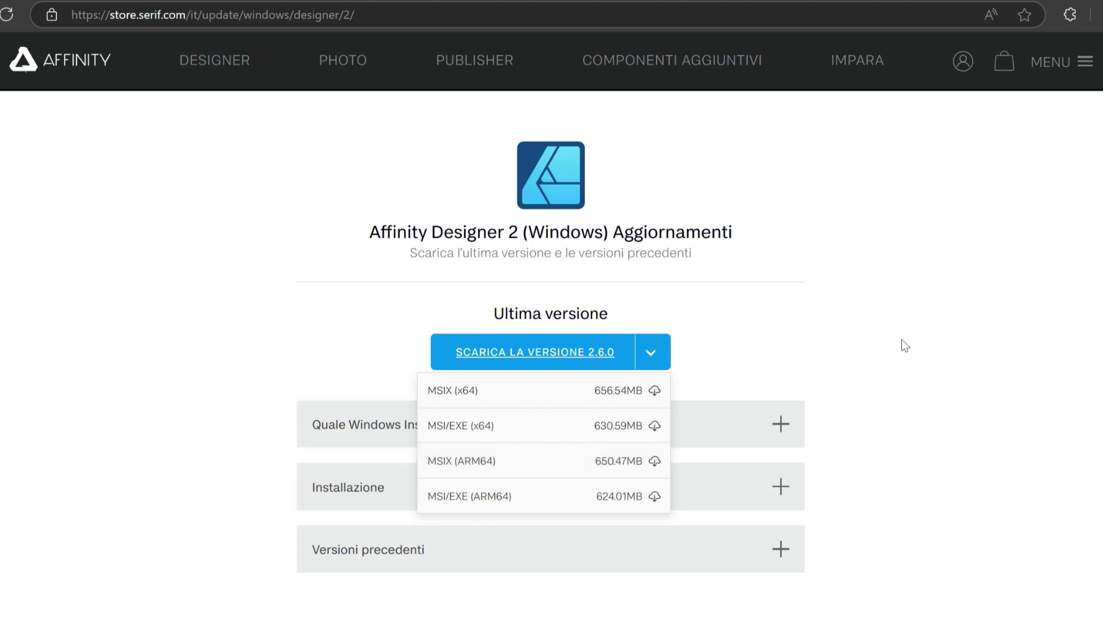
pyautogui.click(781, 428)
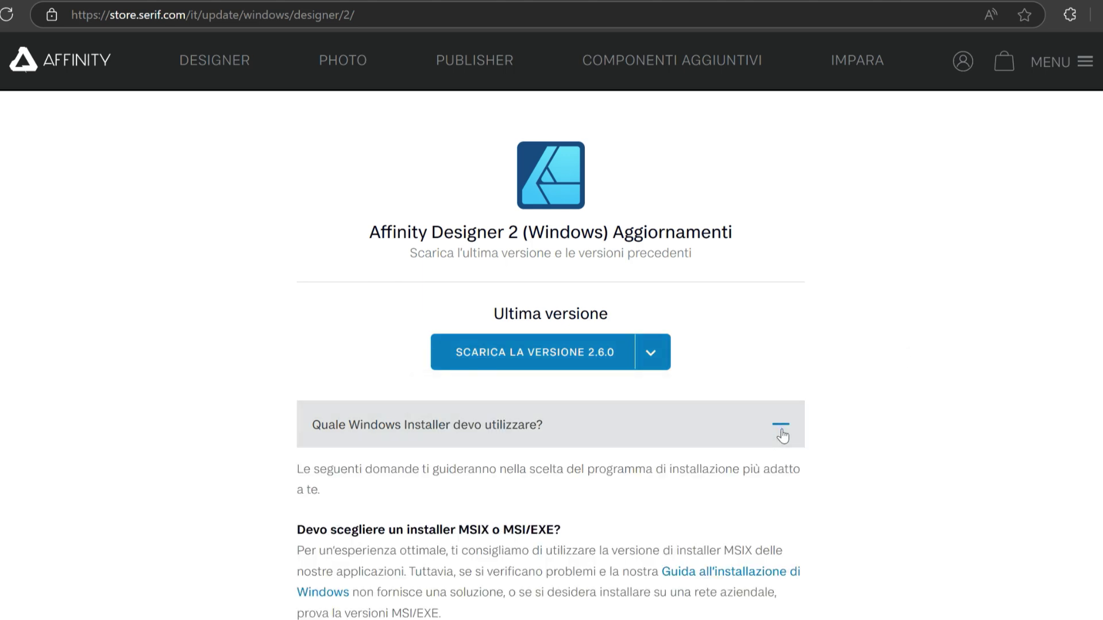
pyautogui.scroll(-5, 845, 449)
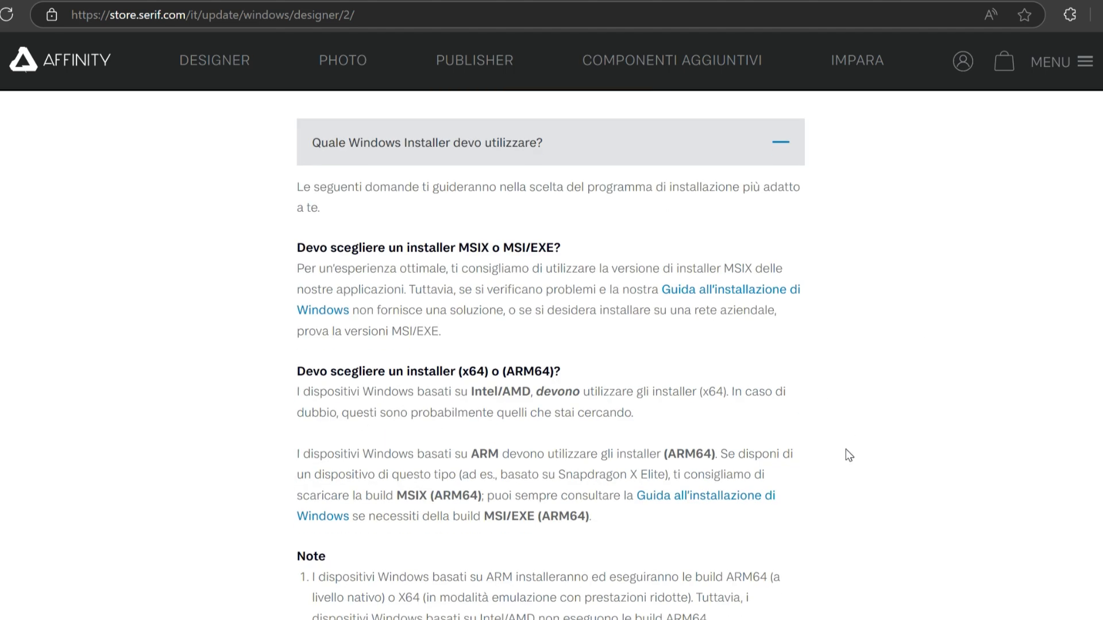
pyautogui.scroll(-5, 848, 455)
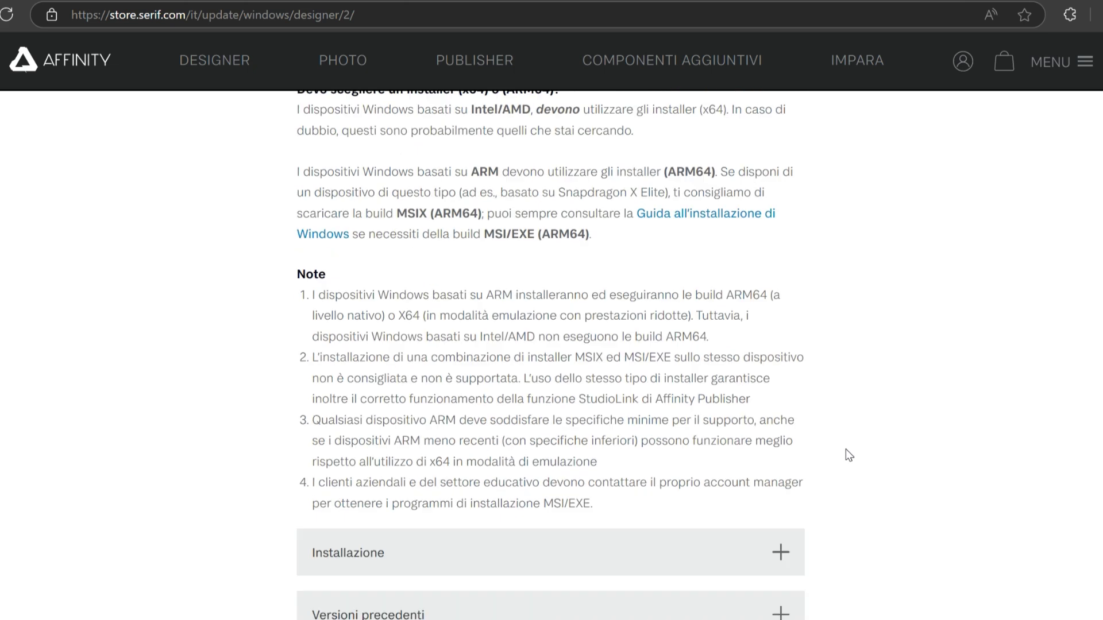
# - Expand 'Installazione' and 'Versioni precedenti' to reveal notes and versions like 2.5.7
pyautogui.click(781, 554)
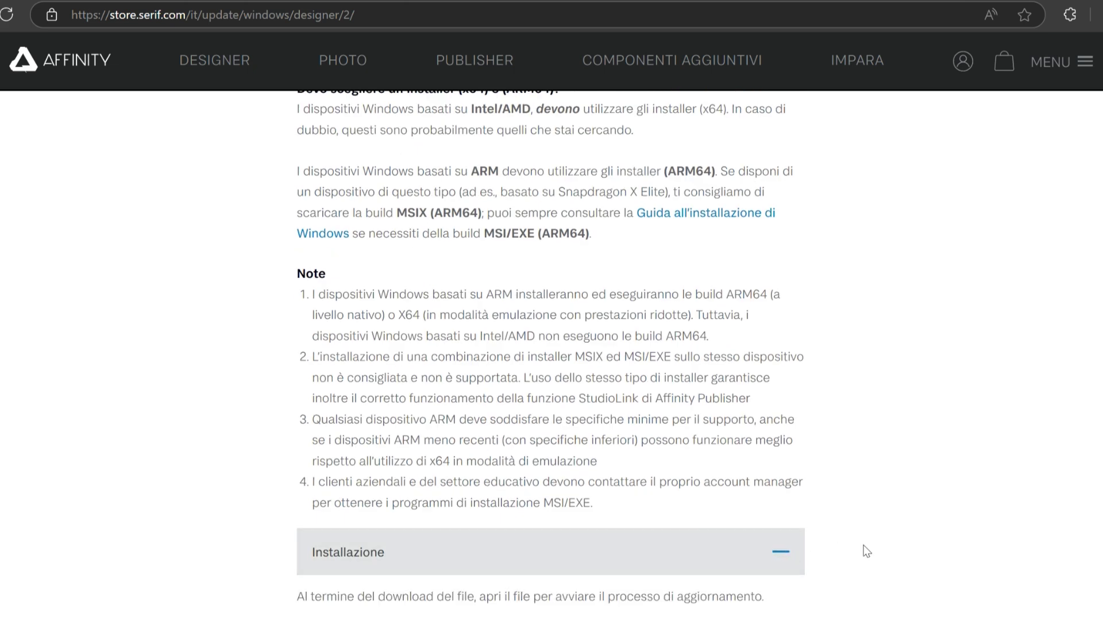
pyautogui.scroll(-4, 861, 549)
pyautogui.click(781, 435)
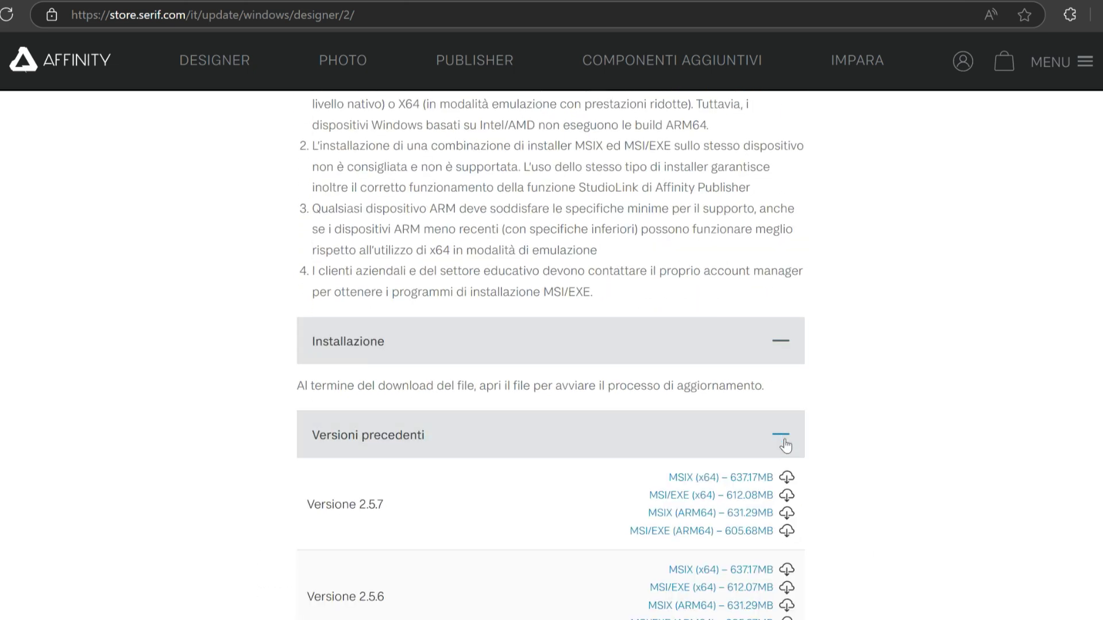